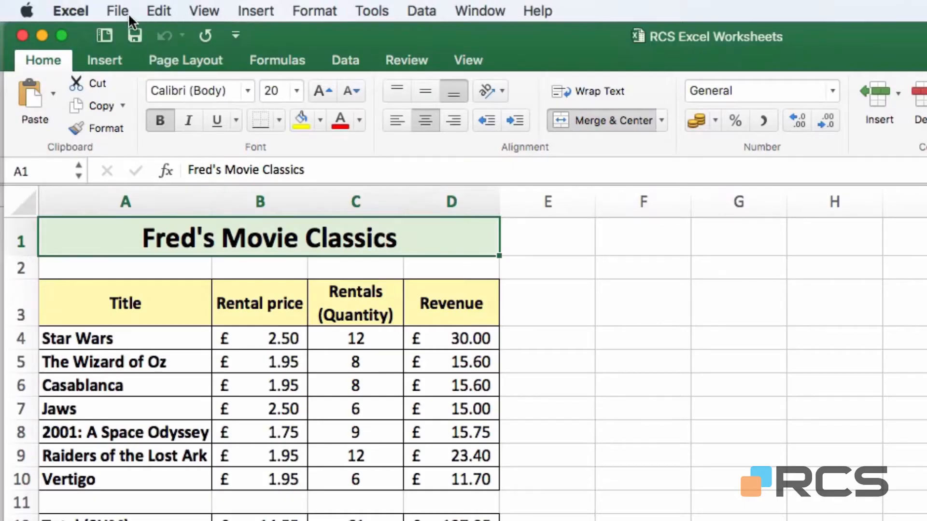
- Create a new blank workbook, align its window over the existing one, and view its Sheet2 and Sheet3
left_click(119, 11)
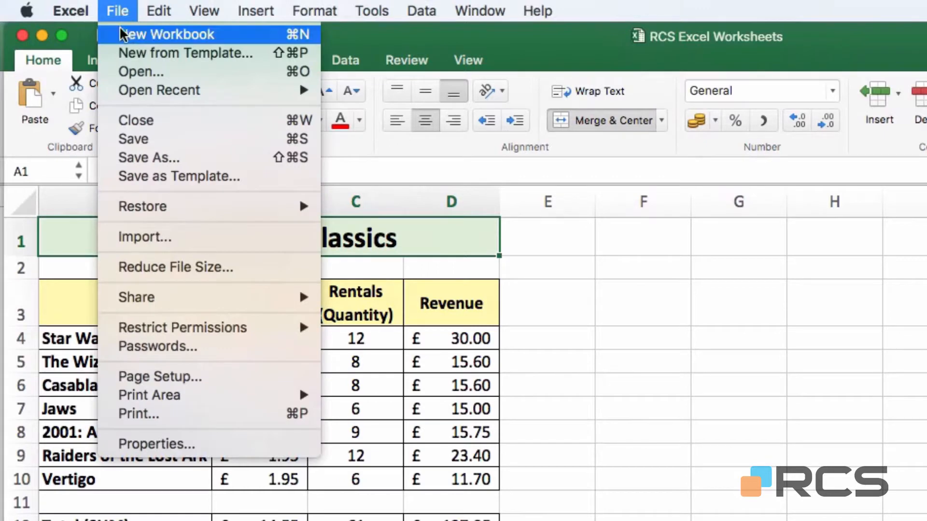
left_click(295, 35)
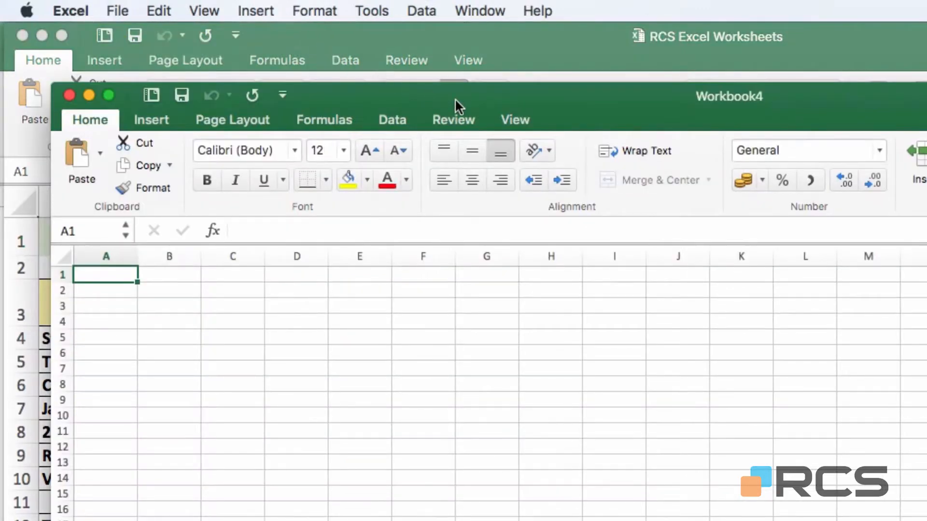
left_click_drag(455, 98, 410, 38)
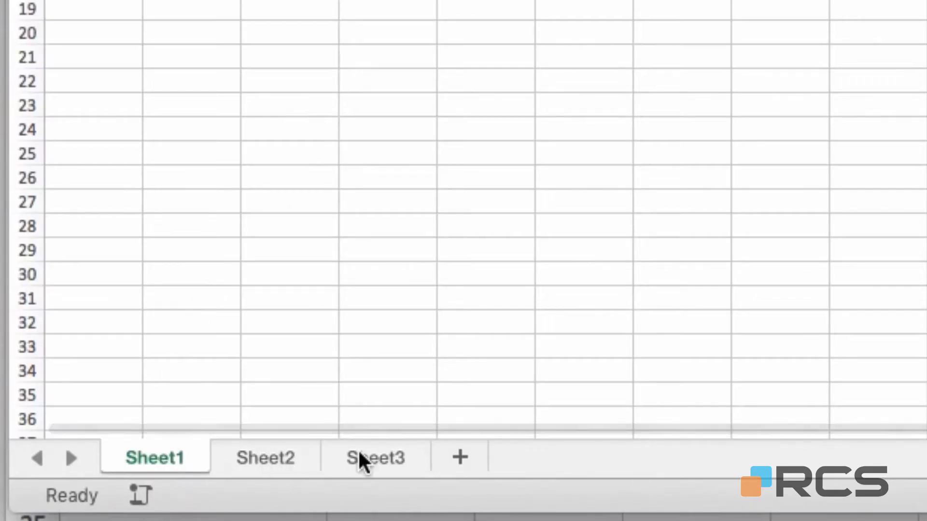
left_click(293, 461)
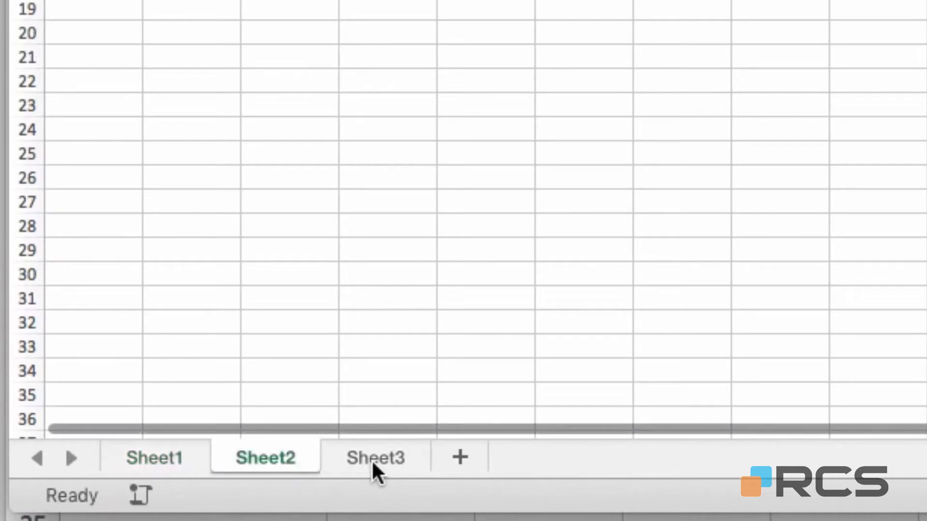
left_click(375, 465)
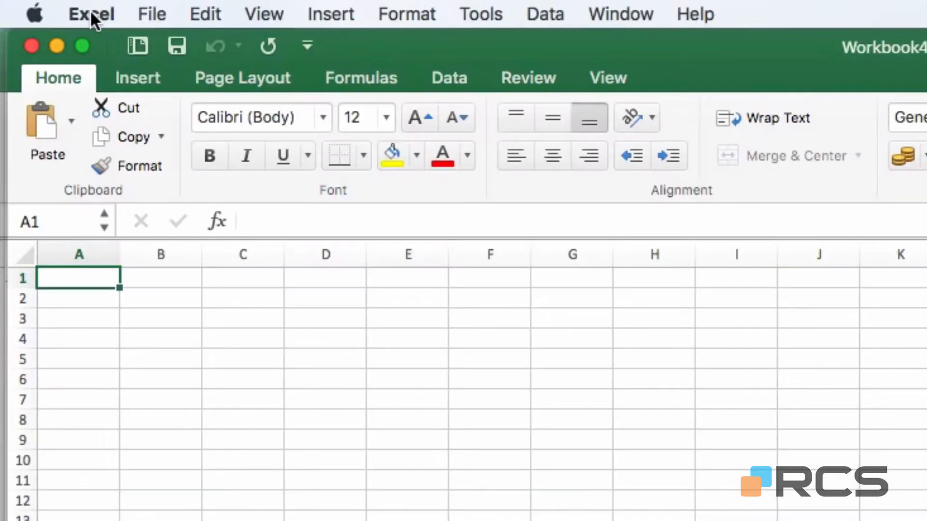
- In the General preferences, set the number of sheets in new workbooks to 5
left_click(92, 14)
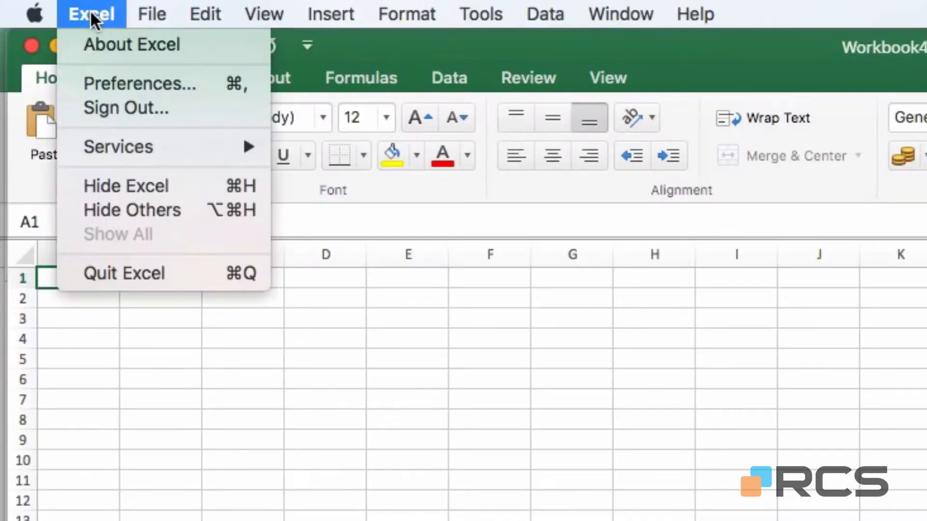
left_click(99, 85)
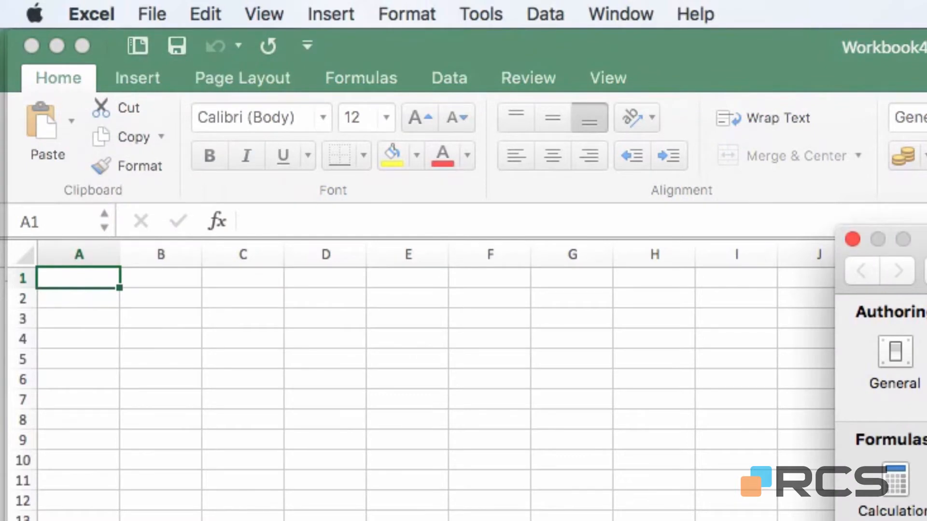
left_click_drag(926, 242, 611, 236)
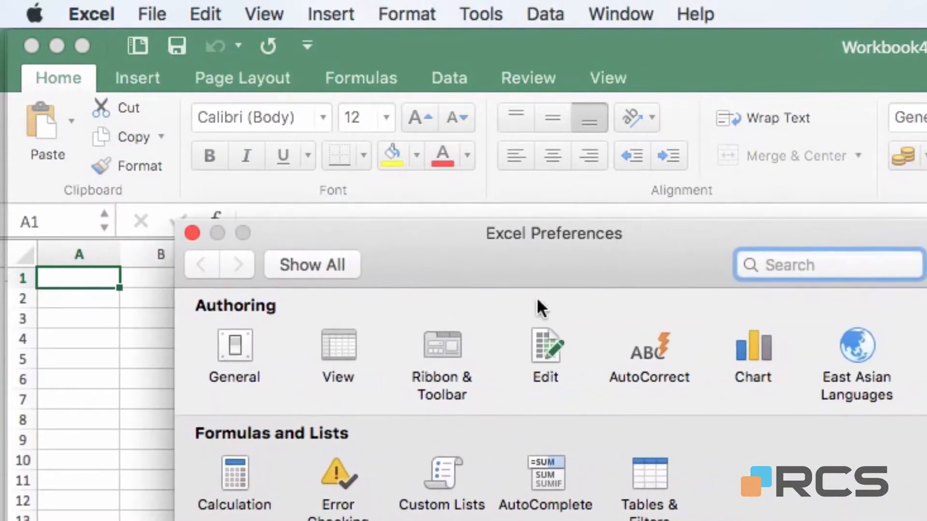
left_click(230, 349)
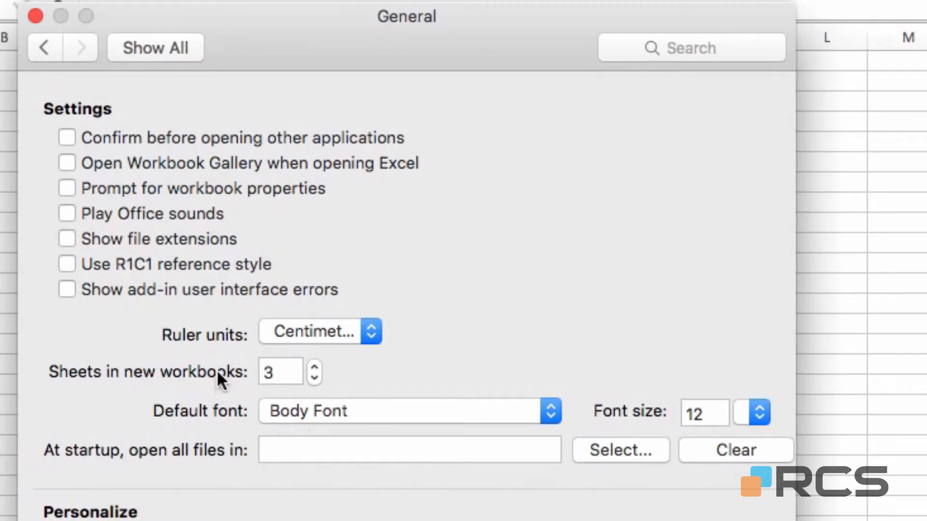
mouse_move(218, 359)
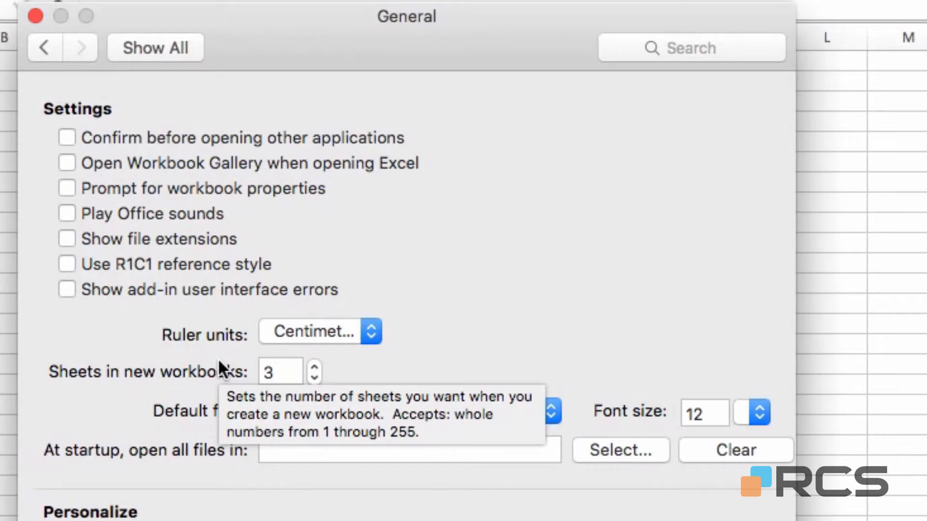
left_click(315, 367)
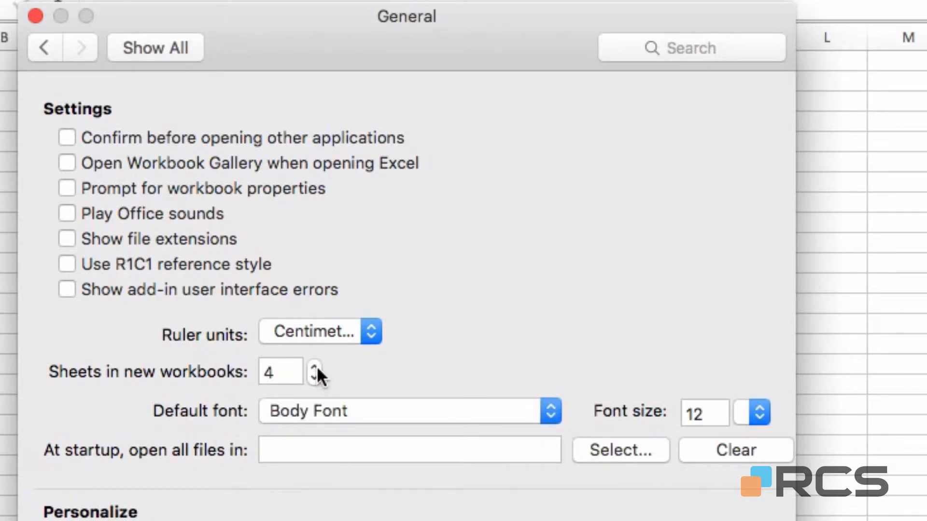
left_click(315, 367)
left_click(315, 378)
left_click(315, 377)
left_click(314, 366)
left_click(314, 367)
left_click(37, 15)
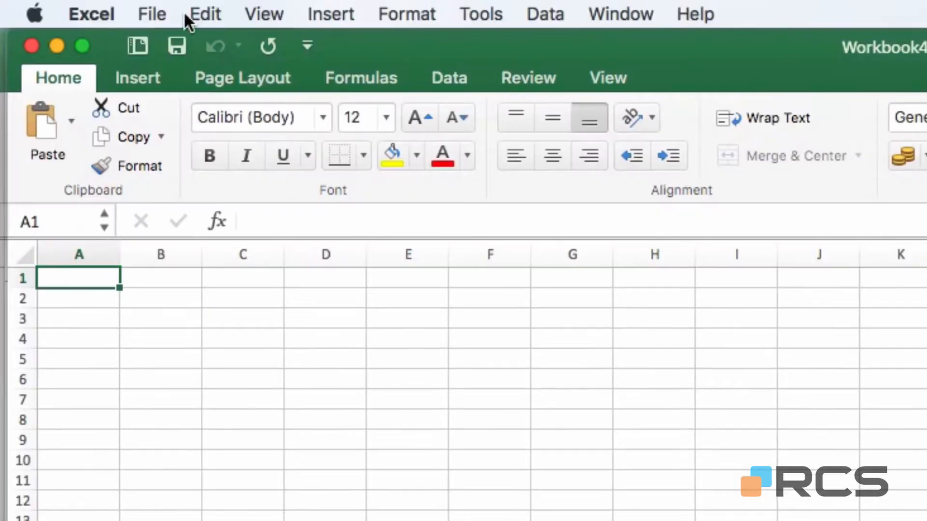
- Create another new workbook to check the default sheet count, and close both blank workbooks
left_click(158, 11)
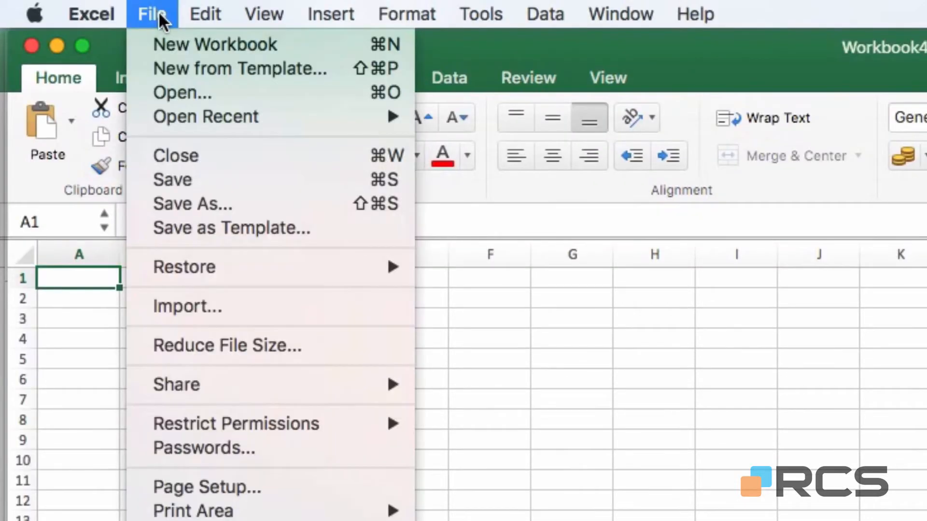
left_click(152, 54)
left_click_drag(650, 153, 579, 51)
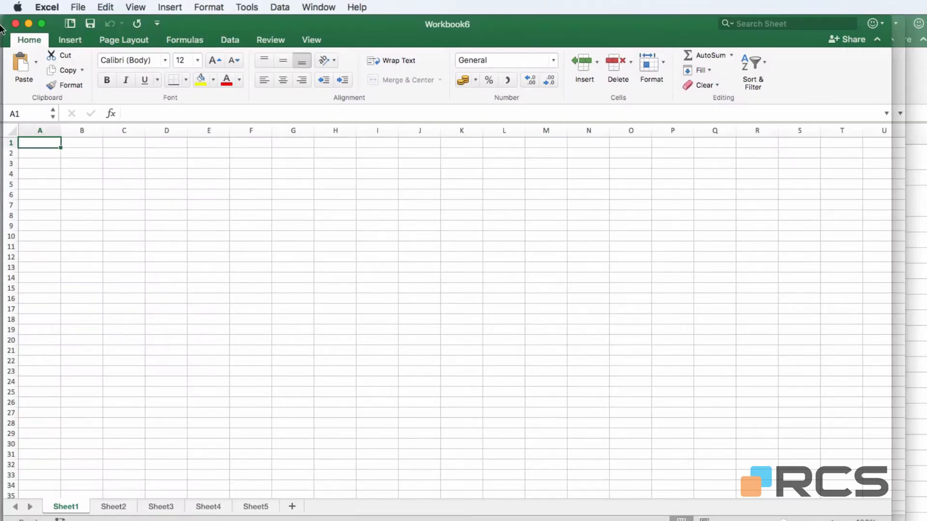
left_click(16, 23)
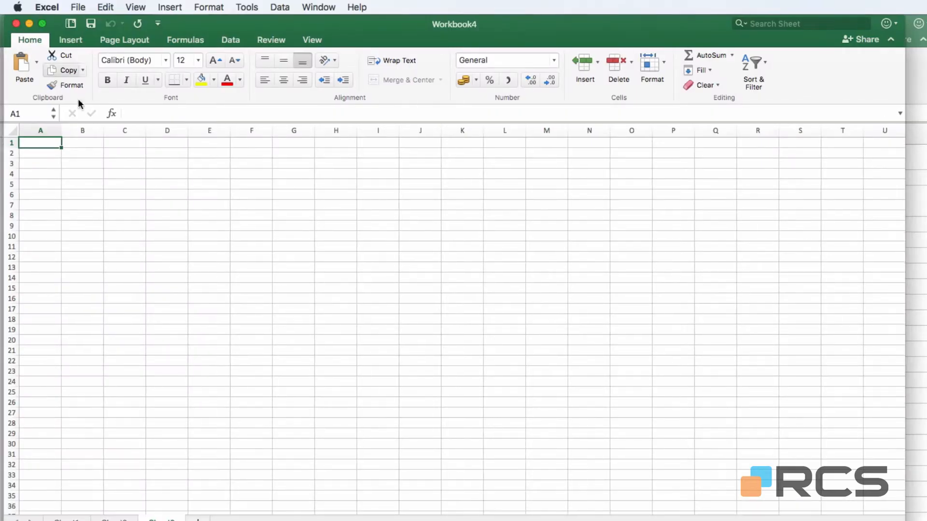
left_click(15, 24)
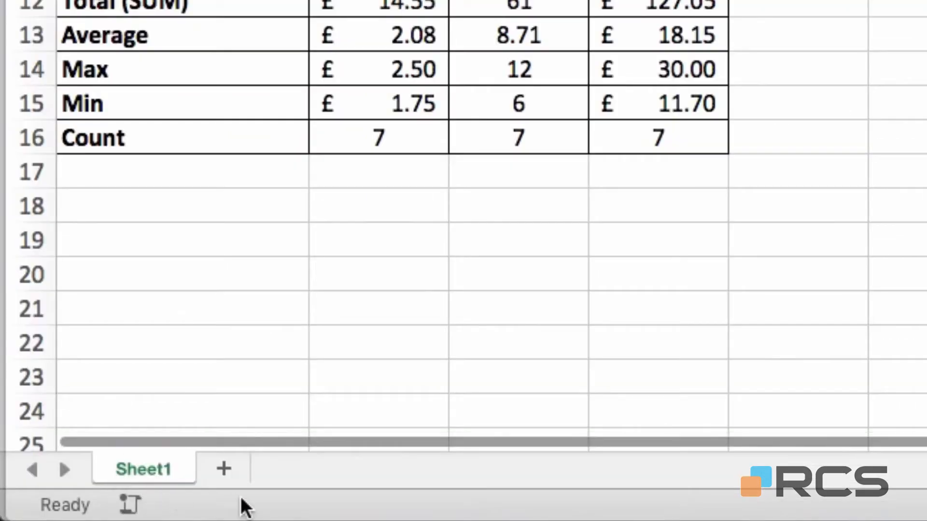
- Add two new worksheets, Sheet2 and Sheet3, after Sheet1 in the movie rentals workbook
left_click(223, 469)
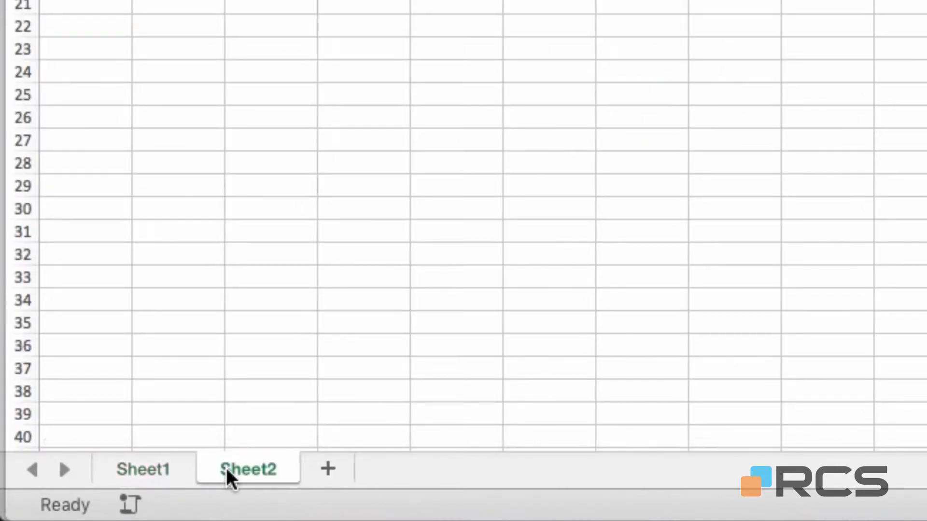
left_click(325, 469)
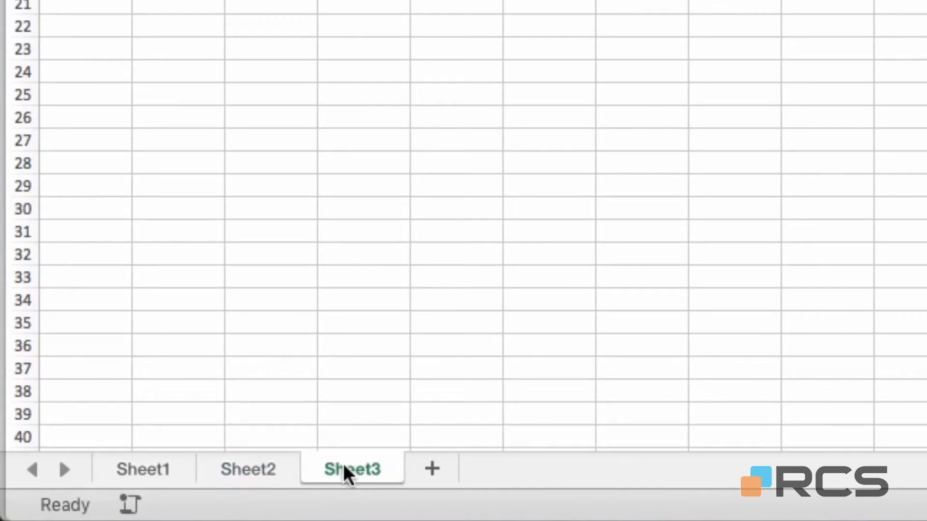
- Insert a fourth worksheet after Sheet3 and delete it again
right_click(358, 478)
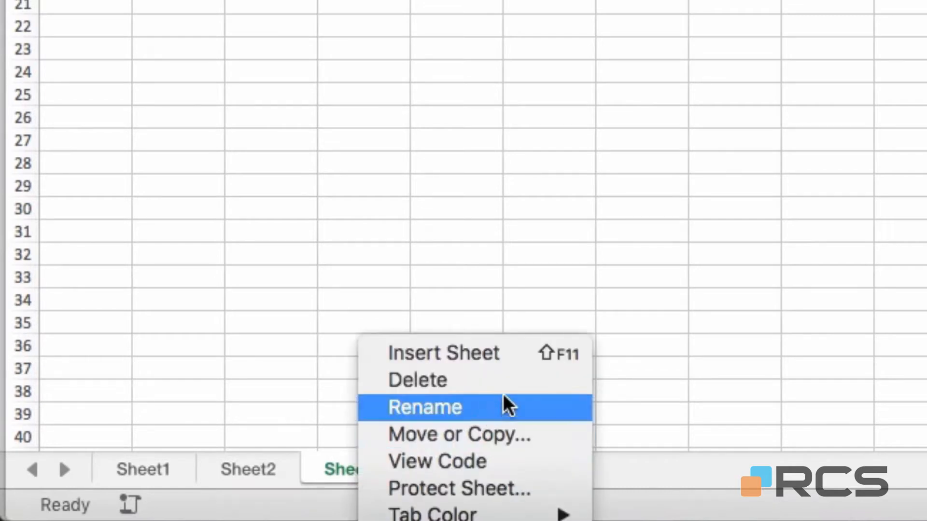
left_click(494, 357)
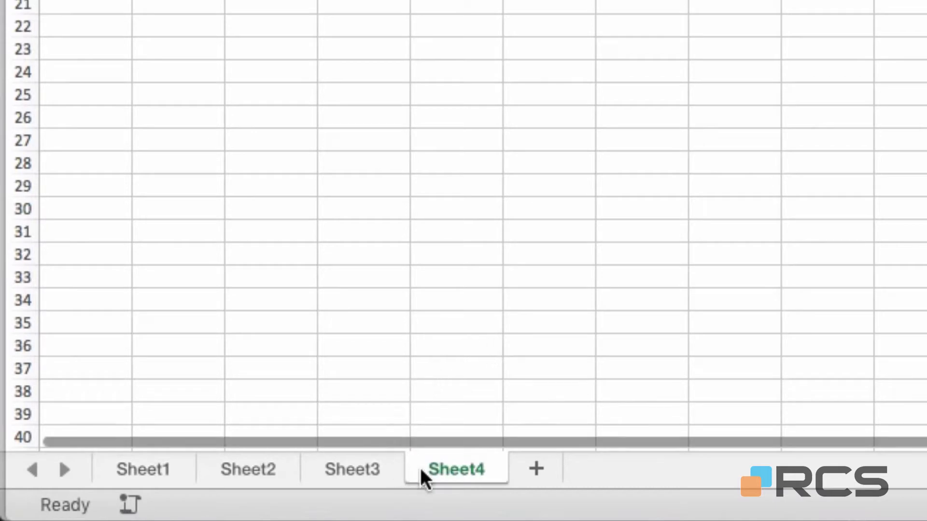
right_click(460, 469)
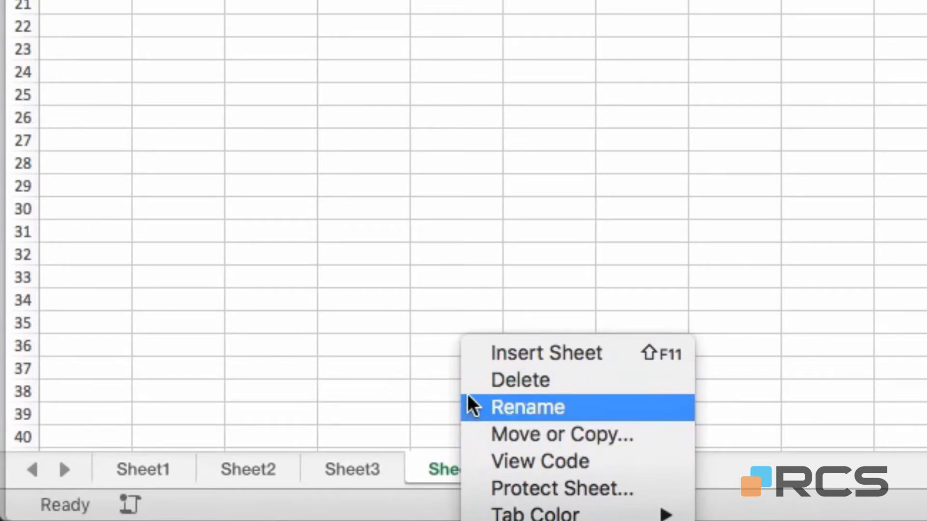
left_click(570, 384)
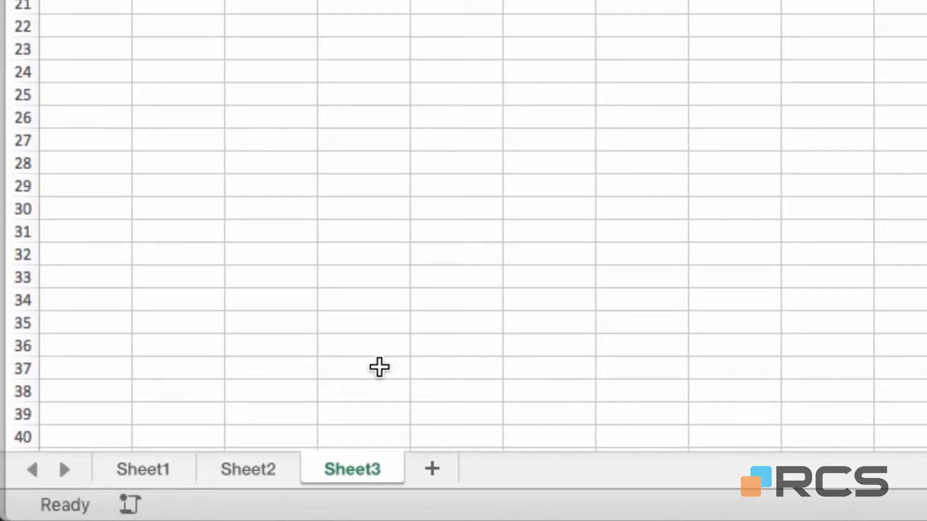
- Select Sheet2 and Sheet3 together and copy both to the end of the same workbook
left_click(260, 469)
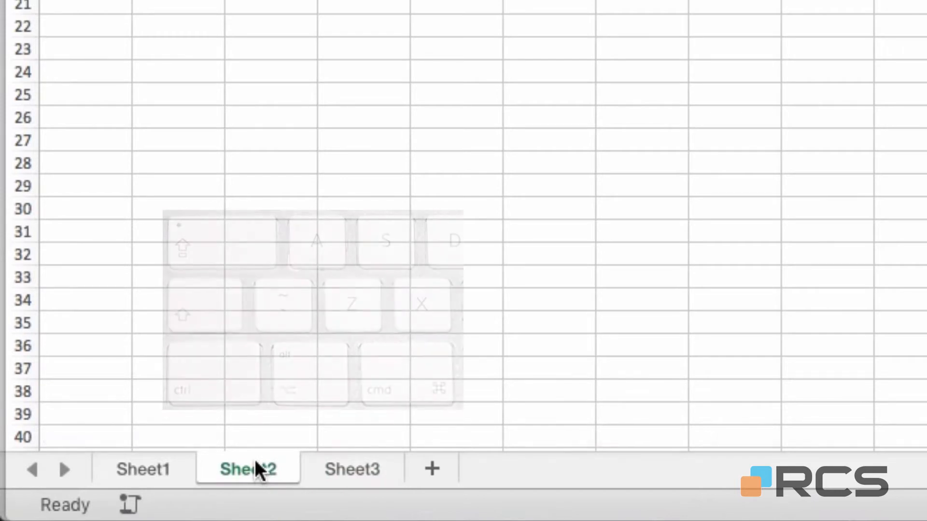
left_click(358, 469, "shift")
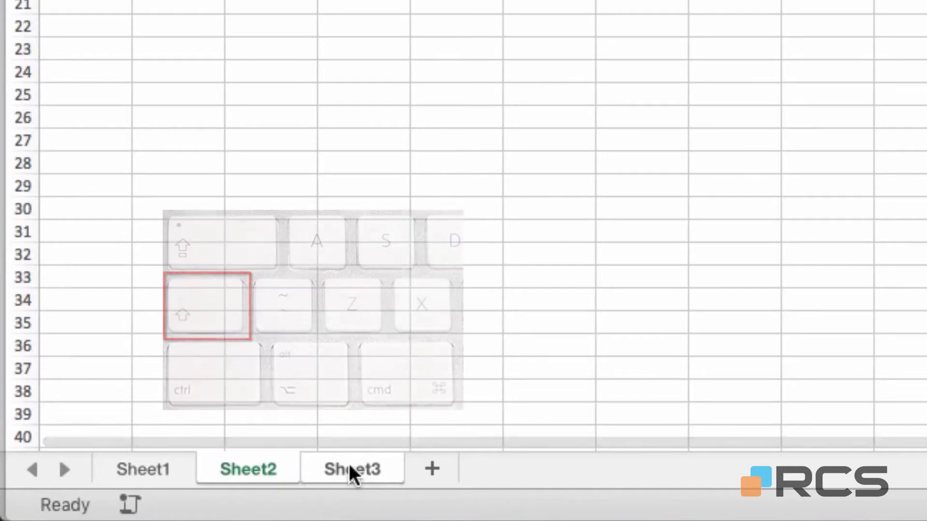
right_click(336, 469)
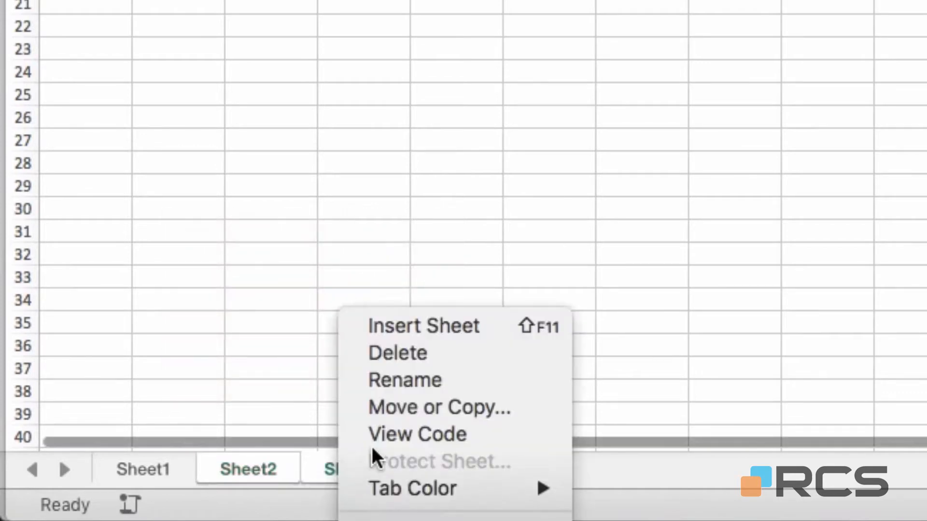
left_click(456, 413)
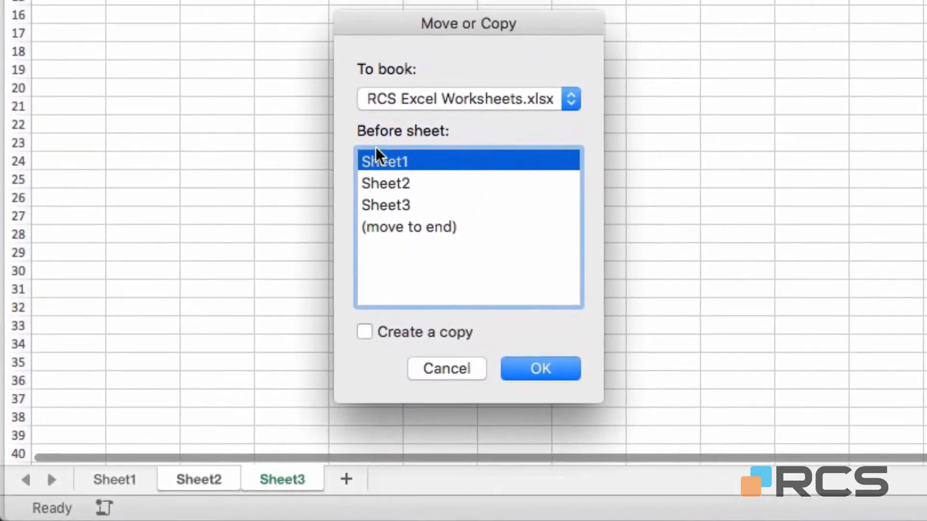
left_click(397, 202)
left_click(406, 182)
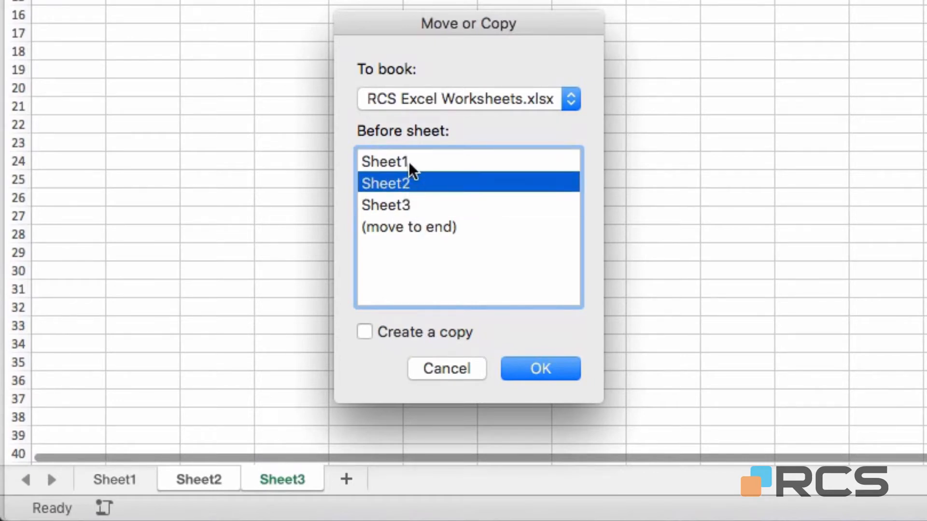
left_click(403, 161)
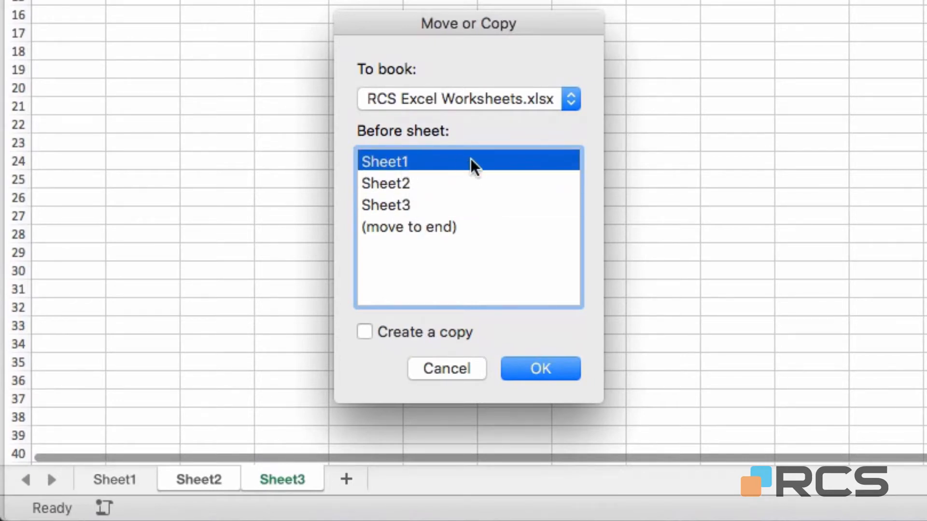
left_click(399, 229)
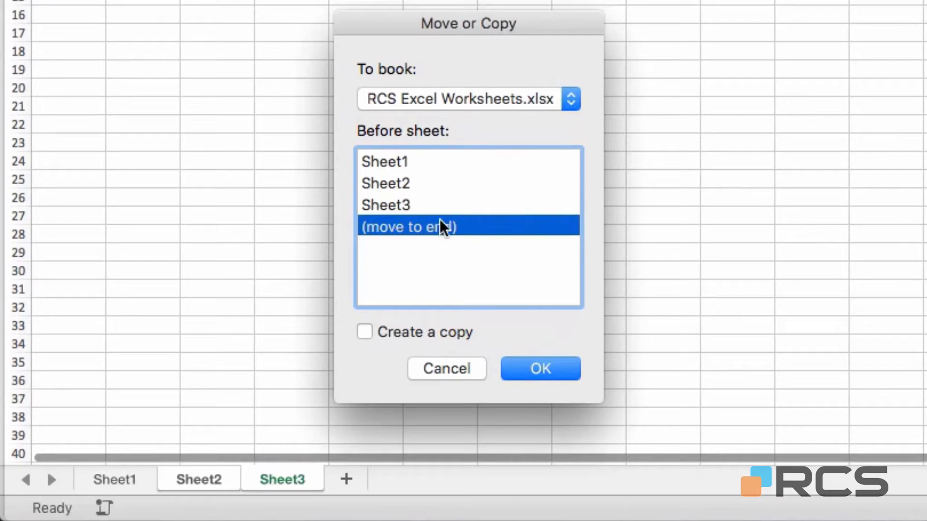
left_click(369, 339)
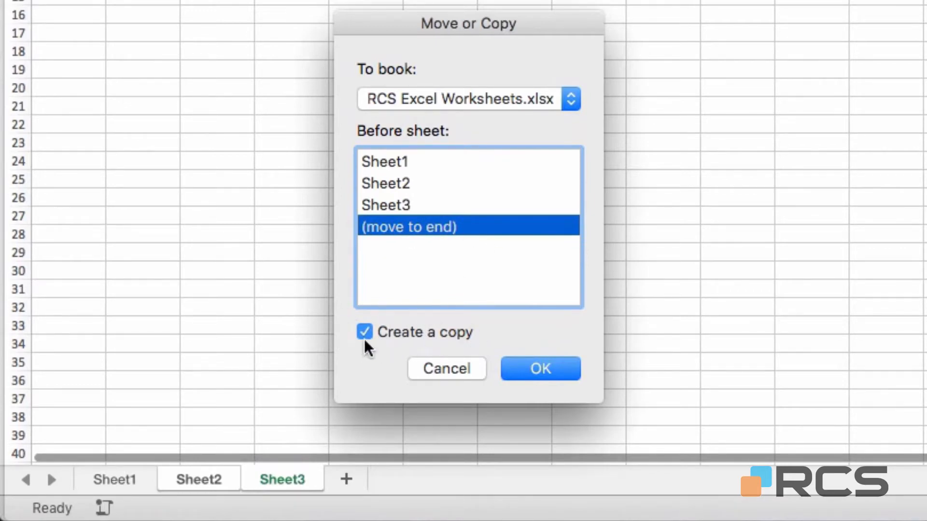
left_click(529, 371)
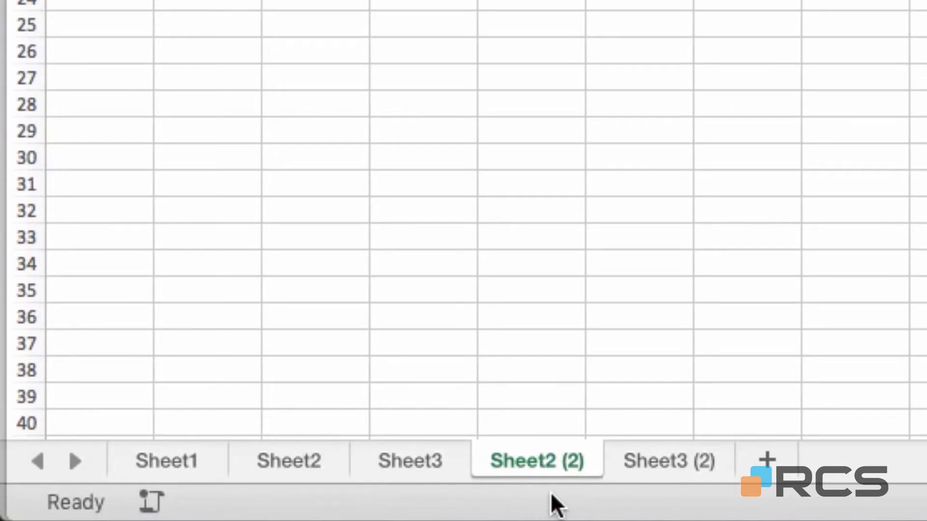
- Move the Sheet2 (2) worksheet to directly after Sheet1
left_click_drag(532, 462, 450, 455)
left_click_drag(361, 439, 334, 433)
left_click_drag(267, 463, 250, 472)
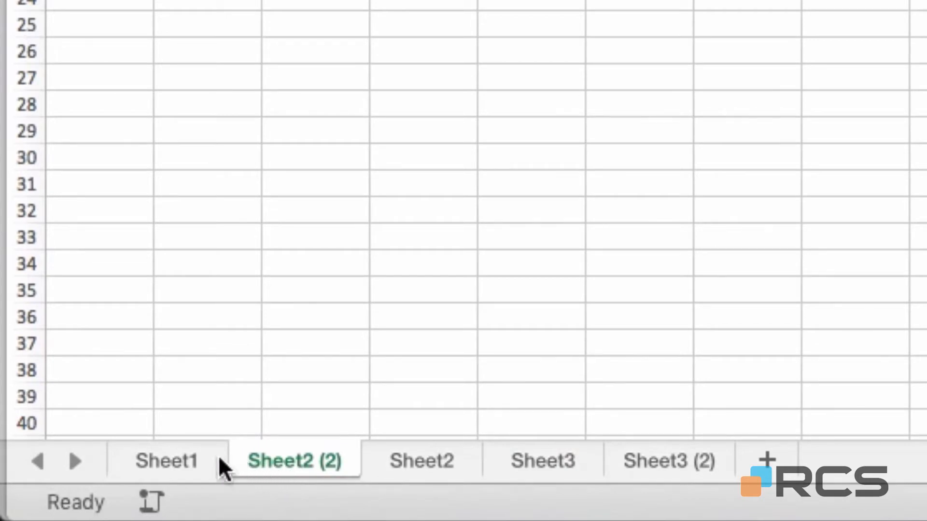
- Rename Sheet1 as Week1
left_click(180, 456)
right_click(180, 456)
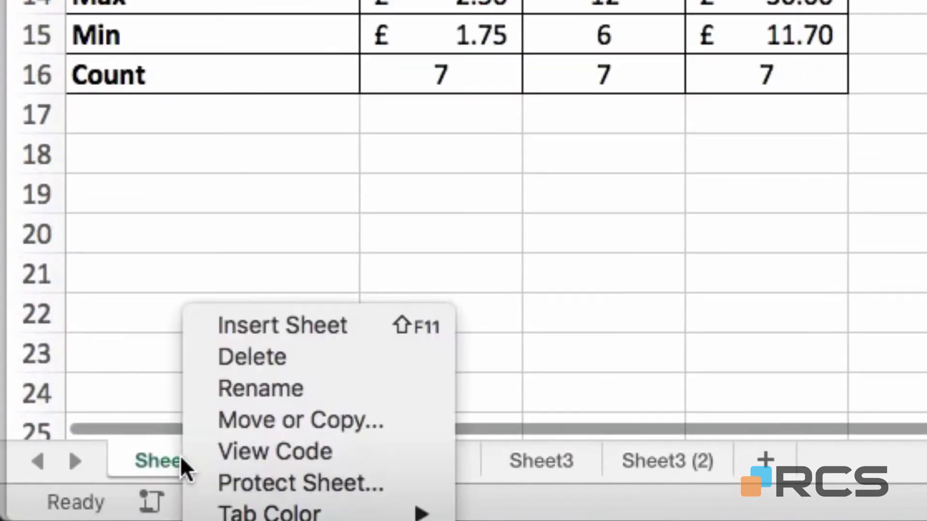
left_click(338, 392)
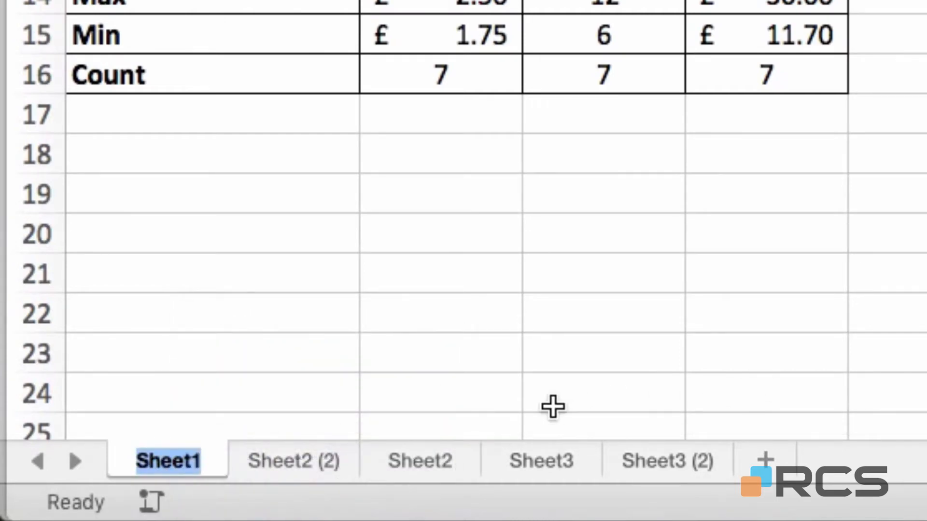
type("Week1")
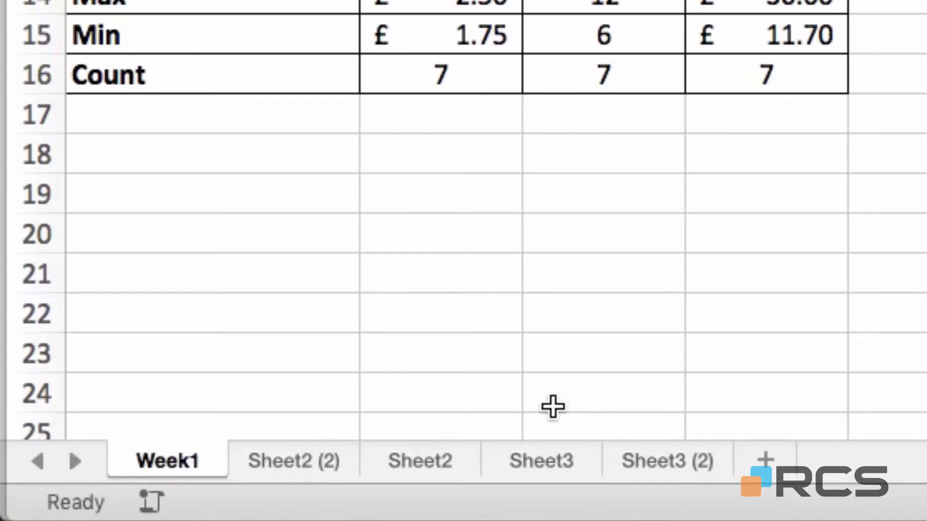
- Rename the Sheet2 (2) worksheet as Week2
key("Return")
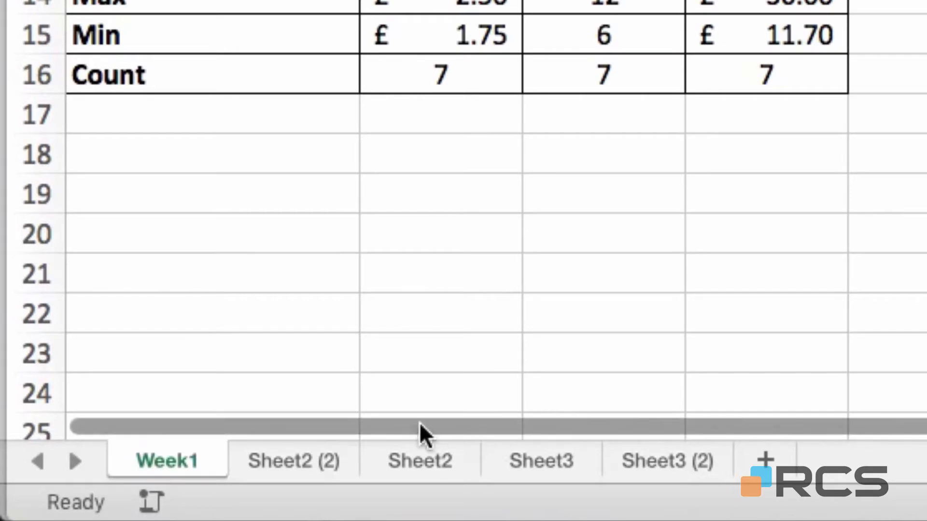
double_click(291, 461)
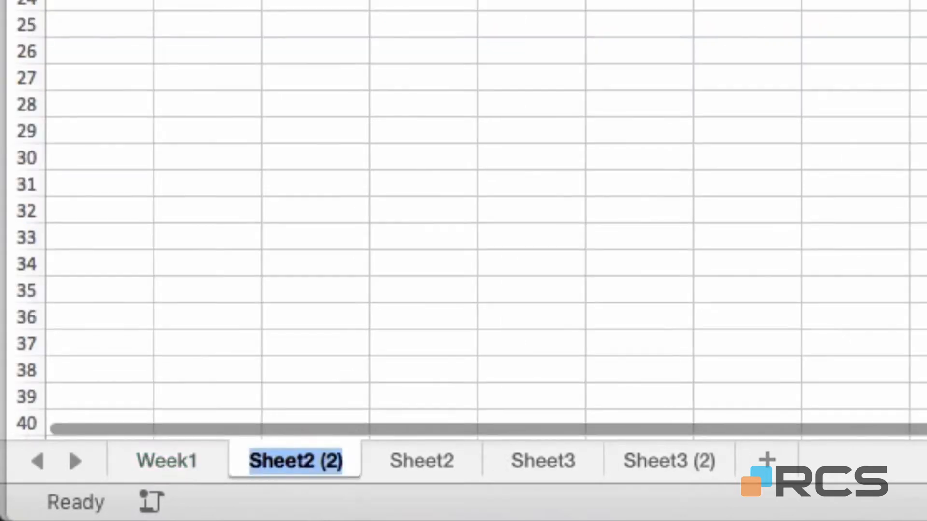
type("Week")
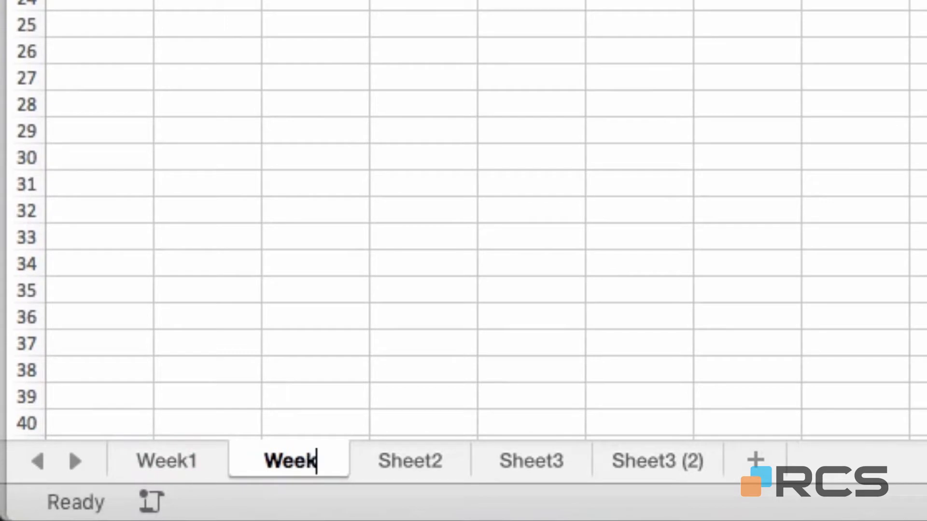
key("Return")
type("2")
key("Return")
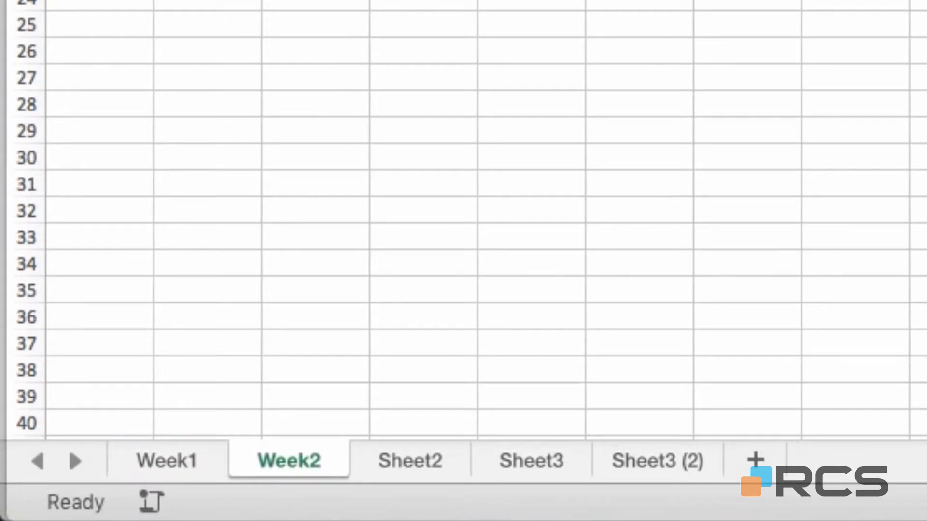
- Rename the Sheet2 worksheet as Week3
double_click(326, 467)
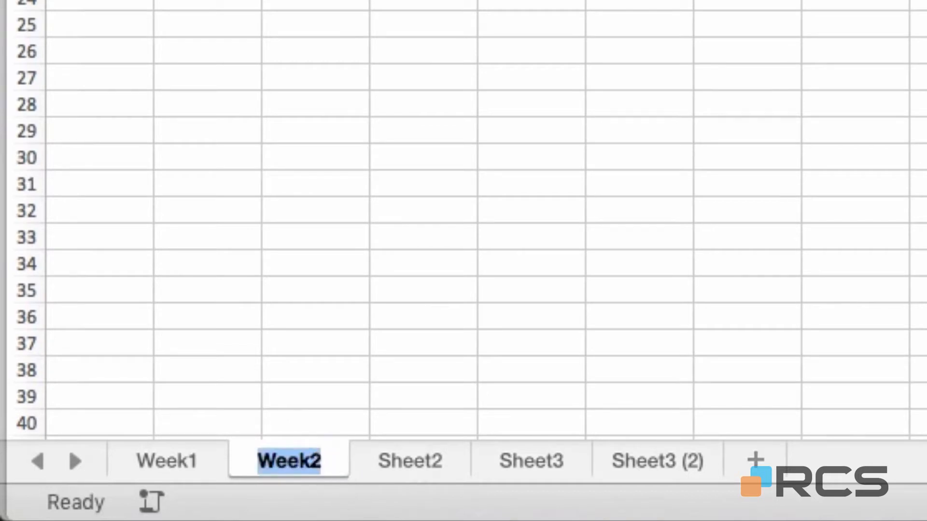
double_click(421, 460)
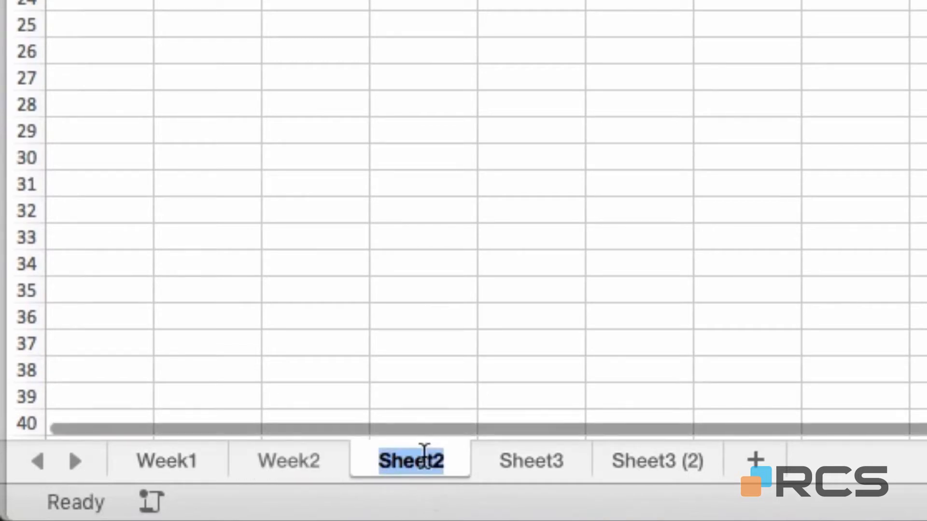
type("Week2")
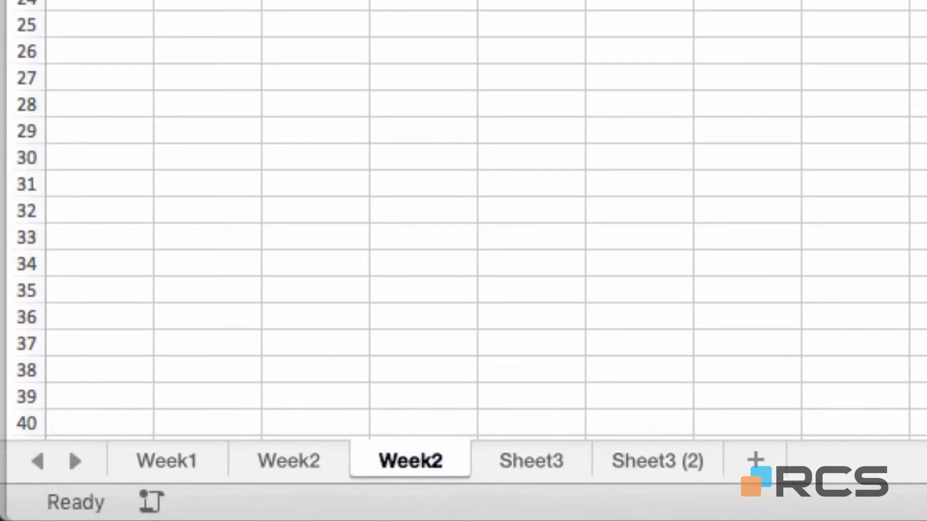
key("BackSpace")
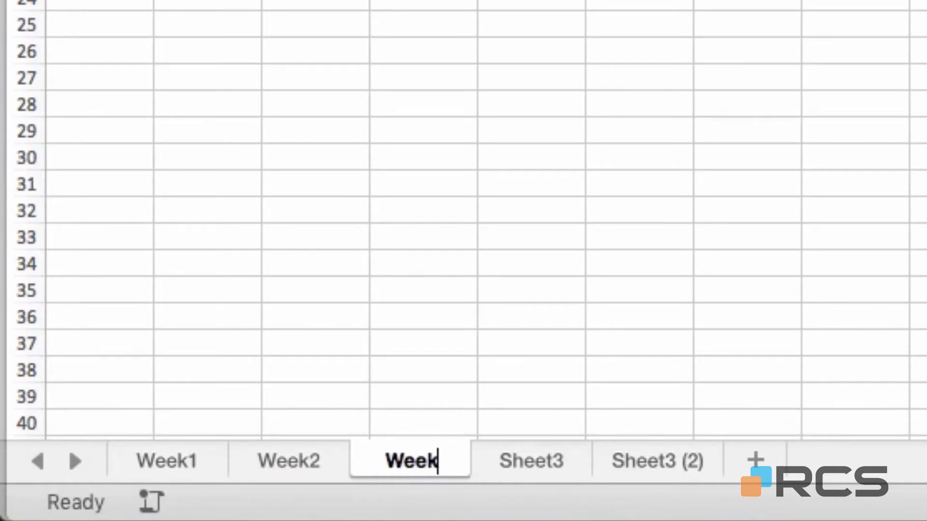
type("3")
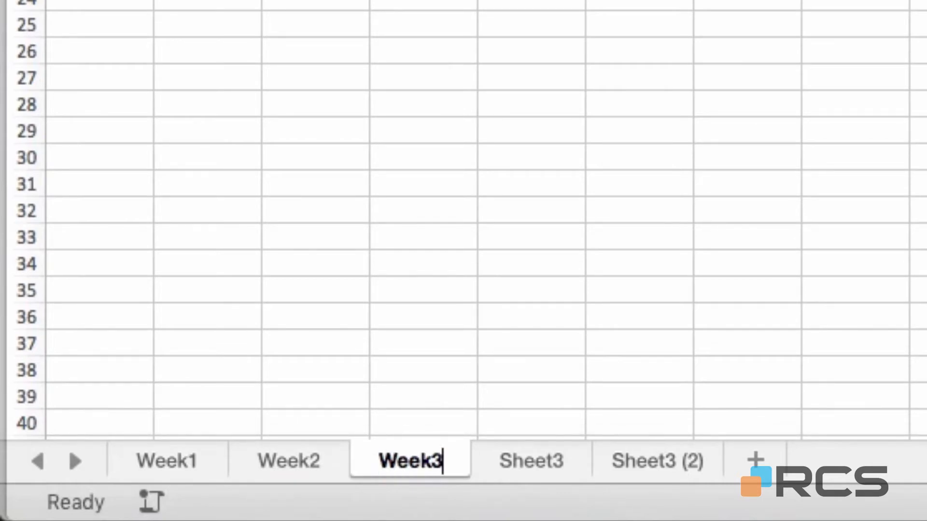
- Rename the Sheet3 worksheet as Week4
double_click(552, 461)
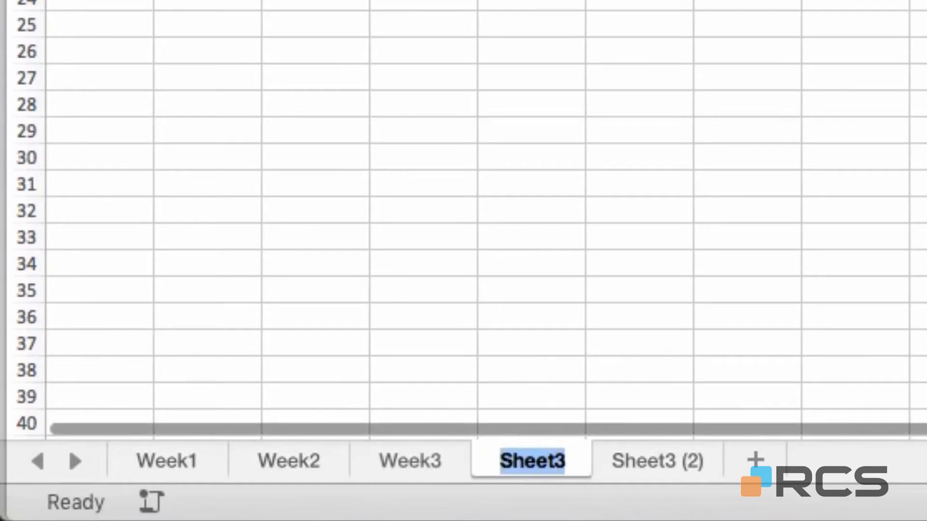
type("Week2")
key("BackSpace")
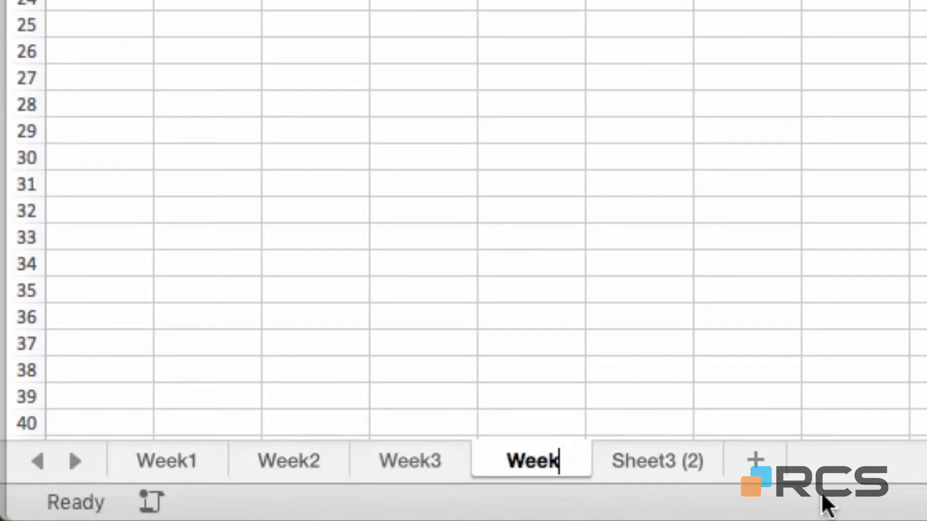
type("4")
key("Return")
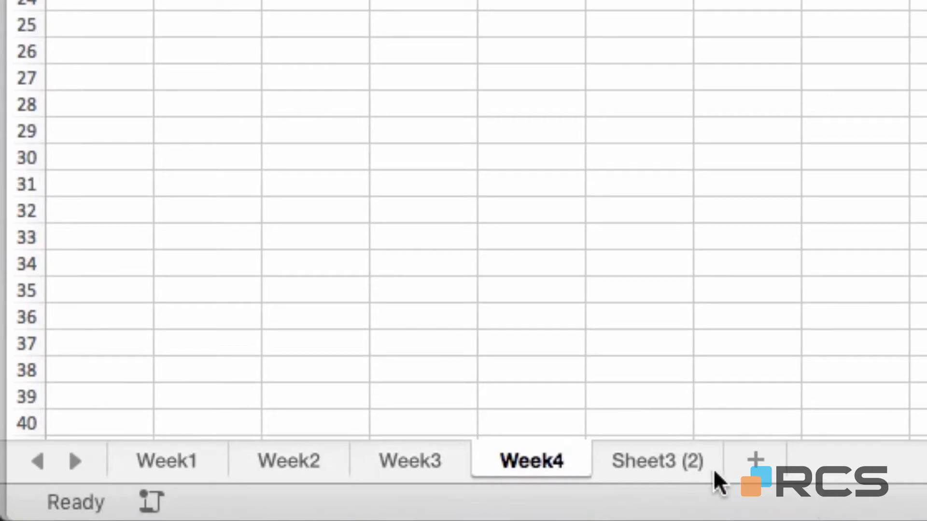
- Rename the Sheet3 (2) worksheet as Summary
double_click(675, 462)
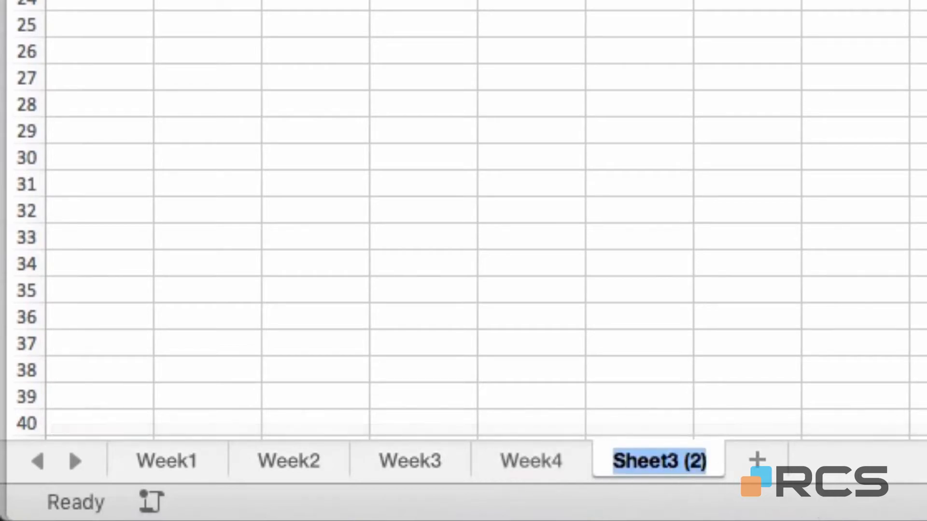
type("Summa")
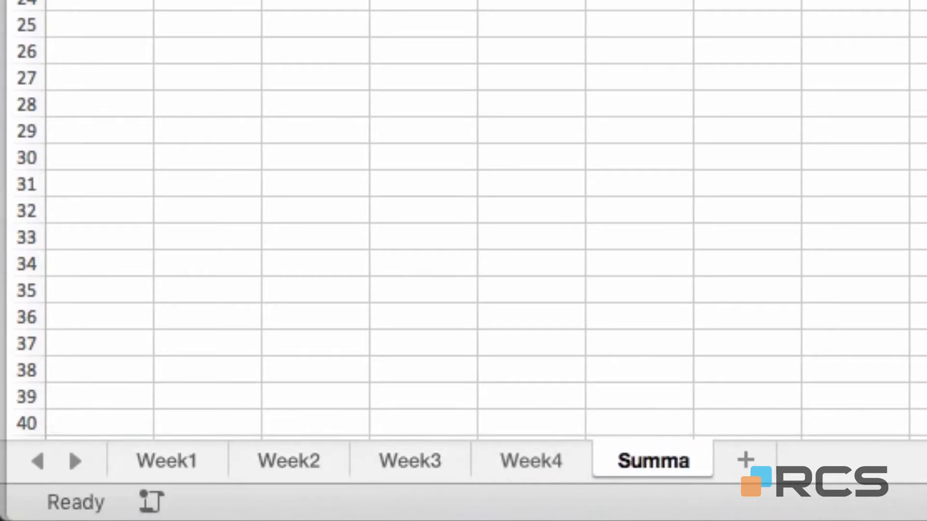
type("ry")
key("Return")
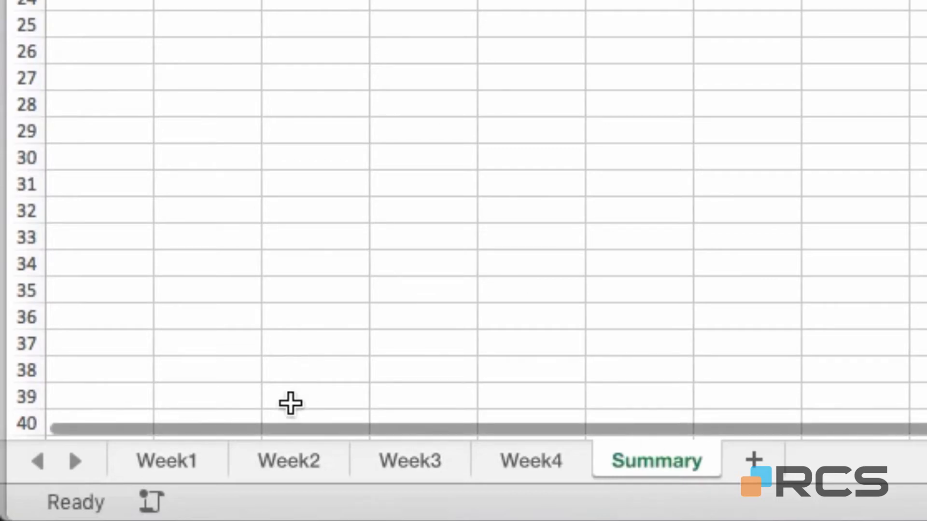
- Copy the entire Week1 worksheet and paste it at cell A1 of the grouped sheets Week2 through Summary
left_click(185, 457)
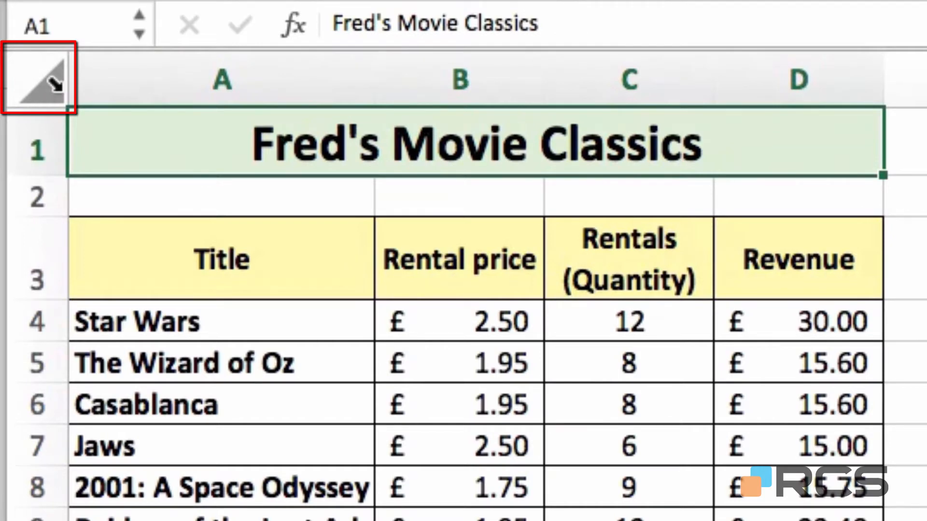
left_click(48, 90)
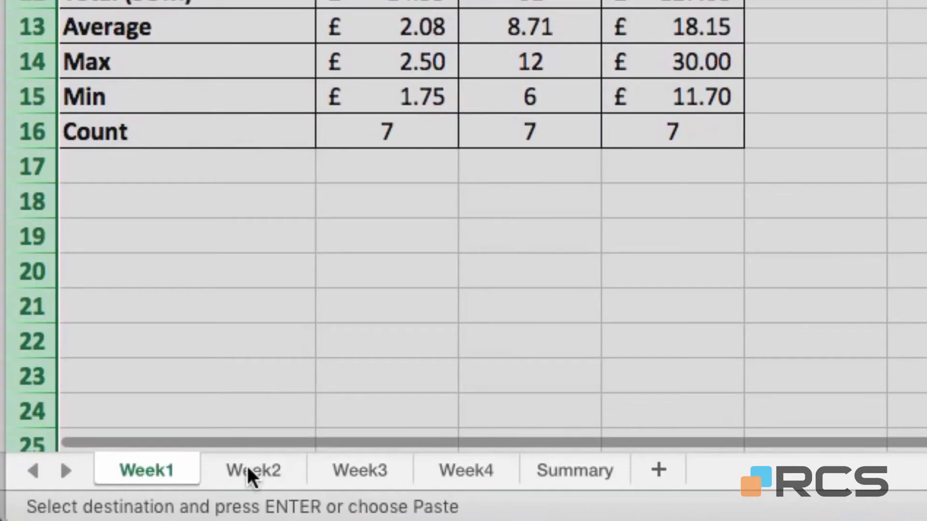
left_click(249, 472)
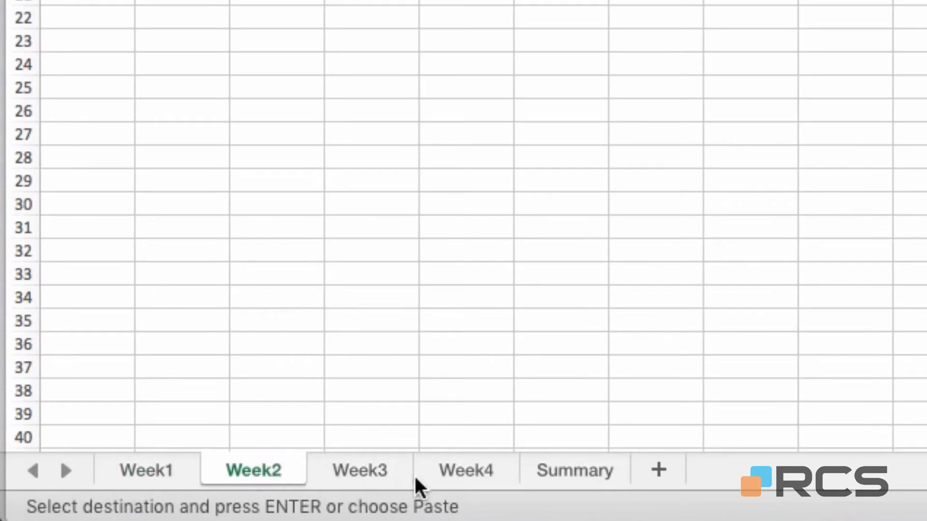
left_click(566, 473, "shift")
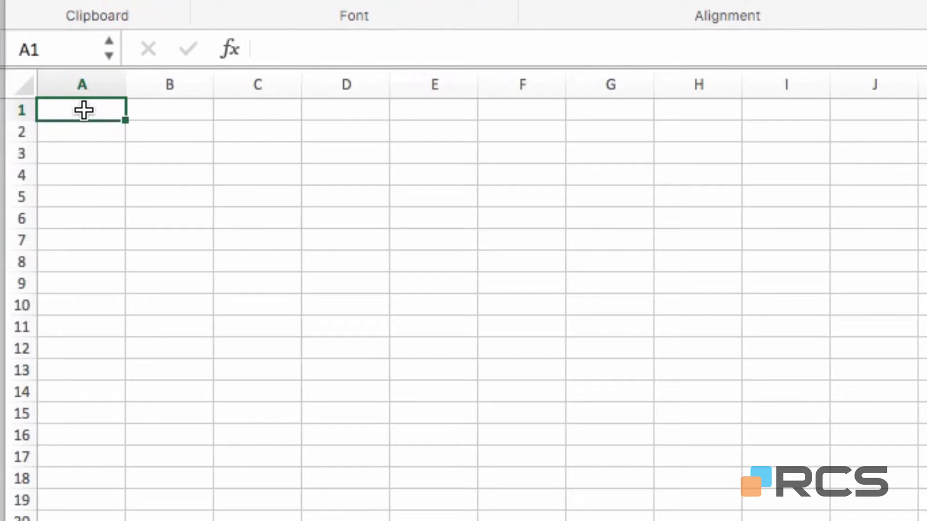
key("super+a")
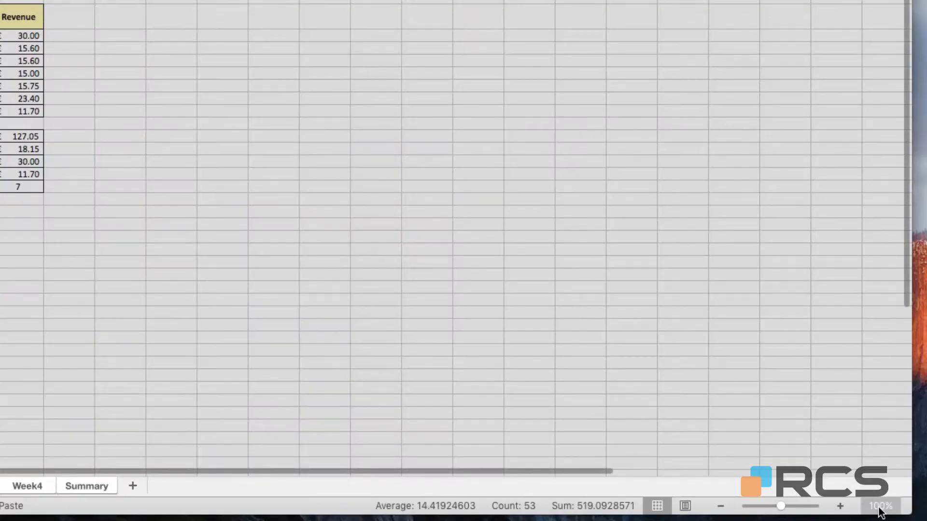
- Set the zoom of the grouped sheets to 150% and select the title cell A1
left_click(880, 506)
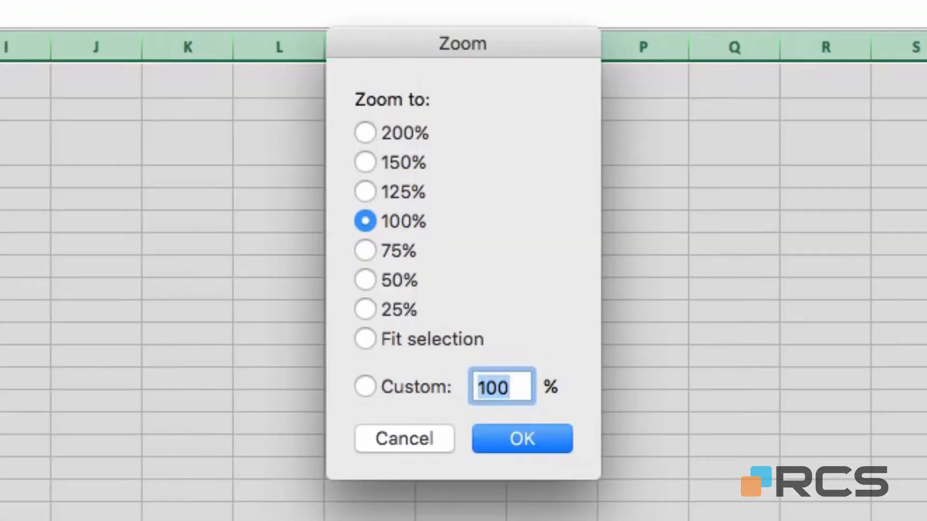
left_click(376, 159)
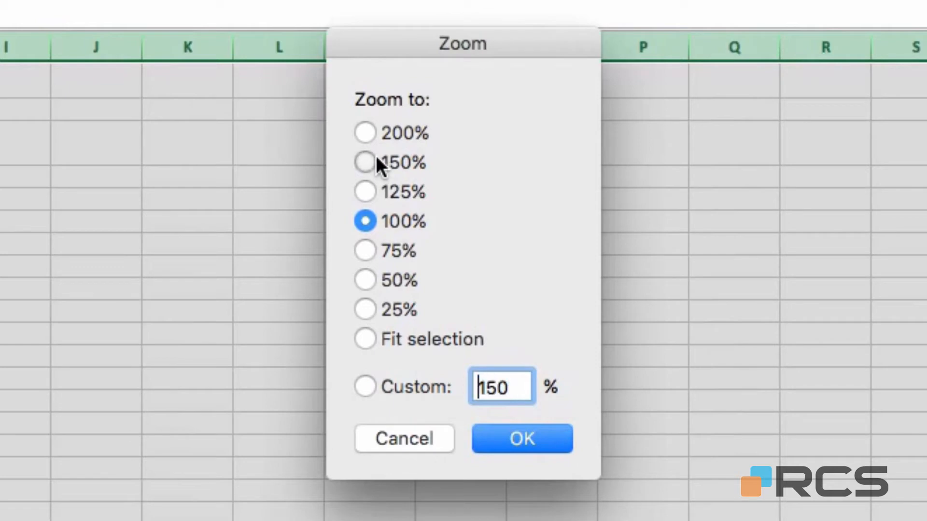
left_click(518, 434)
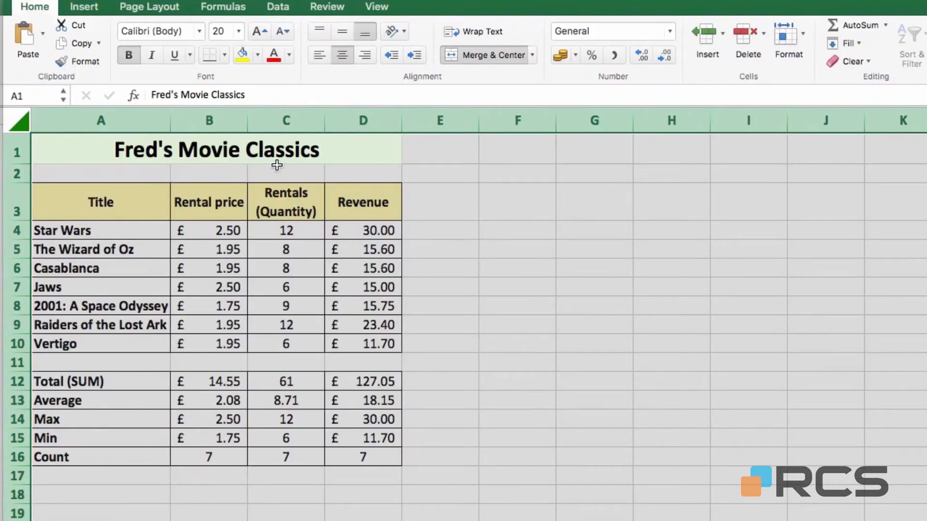
left_click(166, 143)
key("super+c")
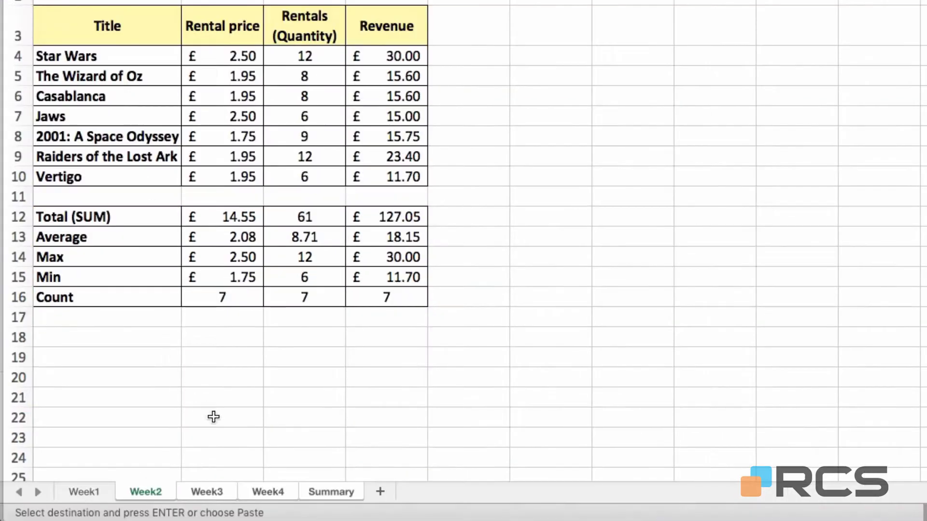
- Check the pasted table on Week3, Week4 and Summary, ungroup the sheets and return to Week2
left_click(208, 490, "shift")
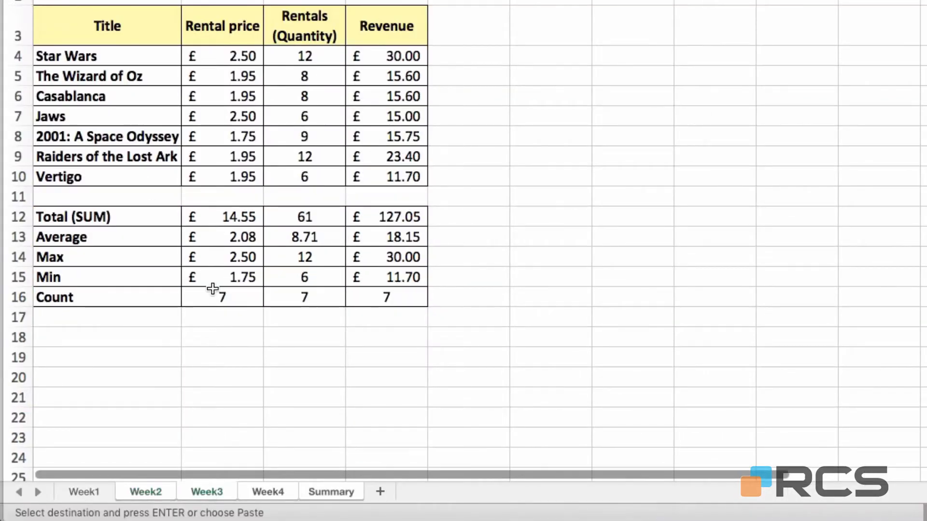
left_click(269, 489, "shift")
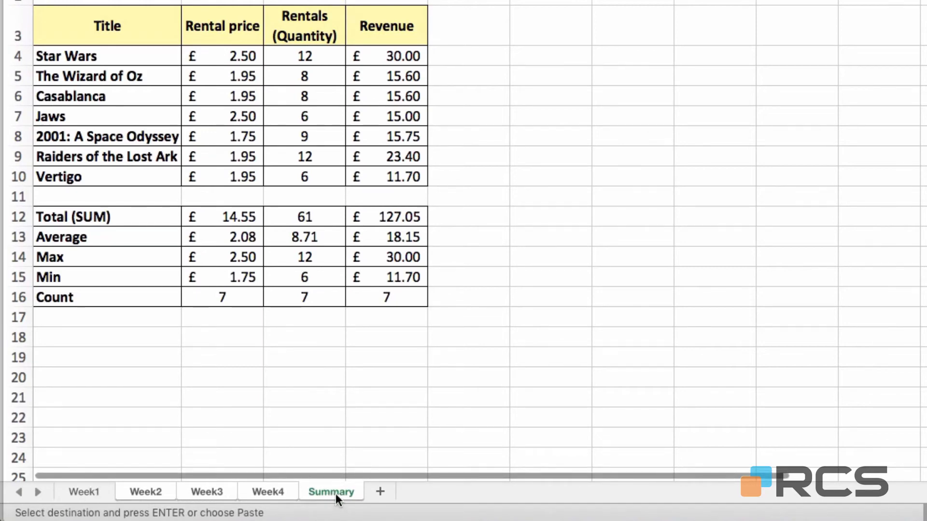
left_click(261, 490, "shift")
left_click(208, 493, "shift")
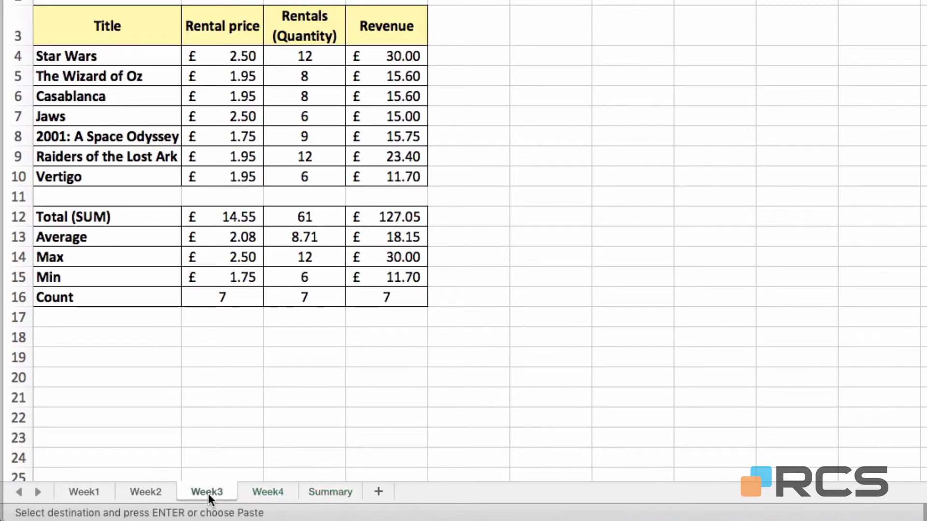
left_click(146, 490)
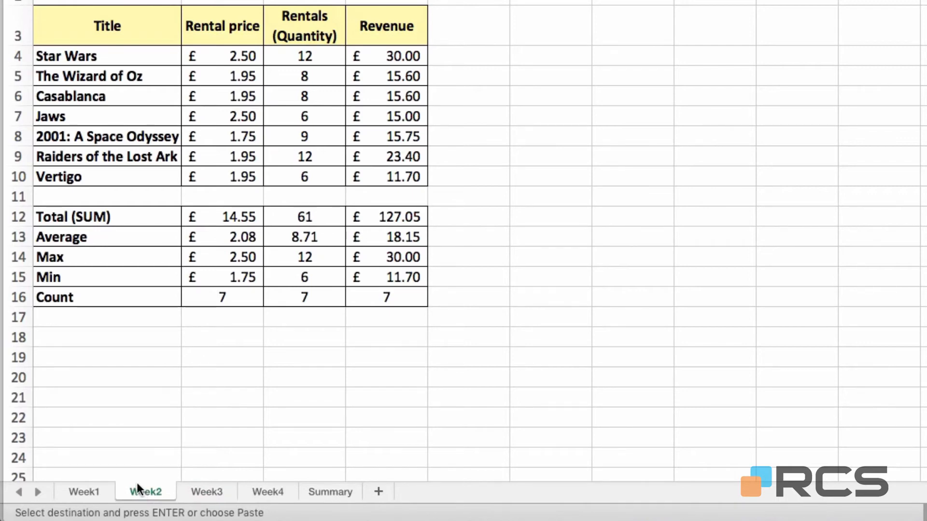
- Step through the worksheets from Week2 to Summary and back to Week1, and select its title cell A1
key("ctrl+Page_Down")
key("ctrl+Page_Down")
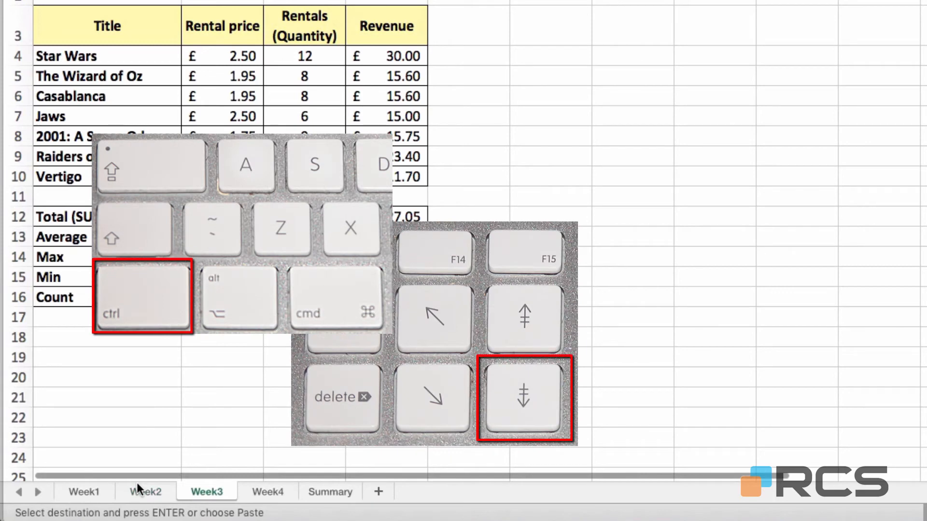
key("ctrl+Page_Down")
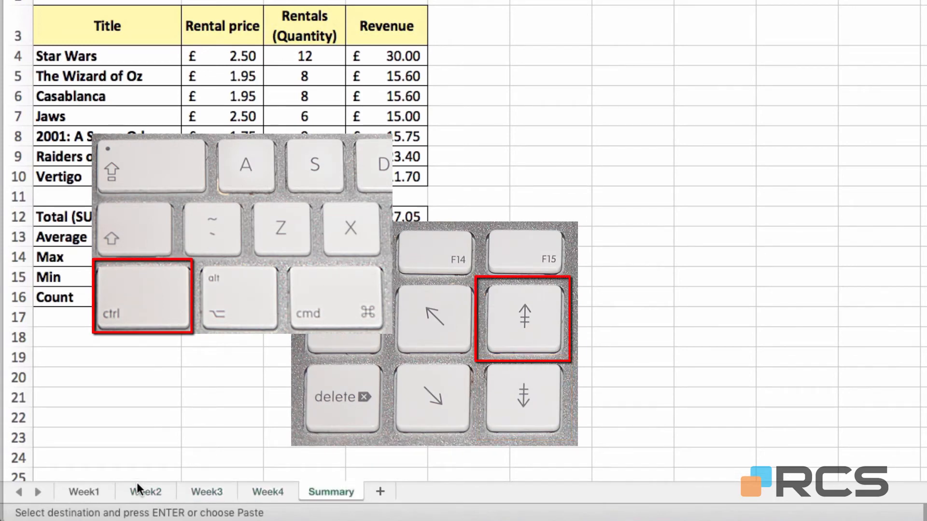
key("ctrl+Page_Up")
key("ctrl+Page_Up")
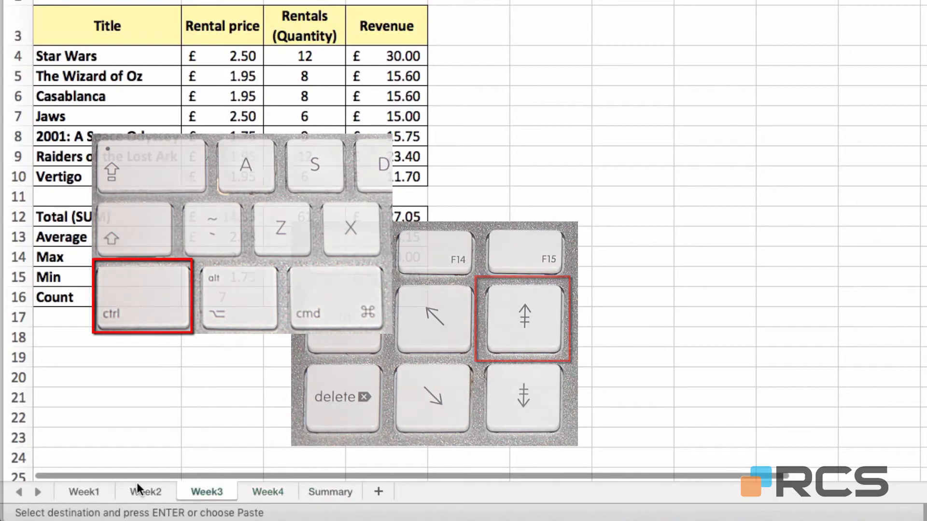
key("ctrl+Page_Up")
key("ctrl+Page_Up")
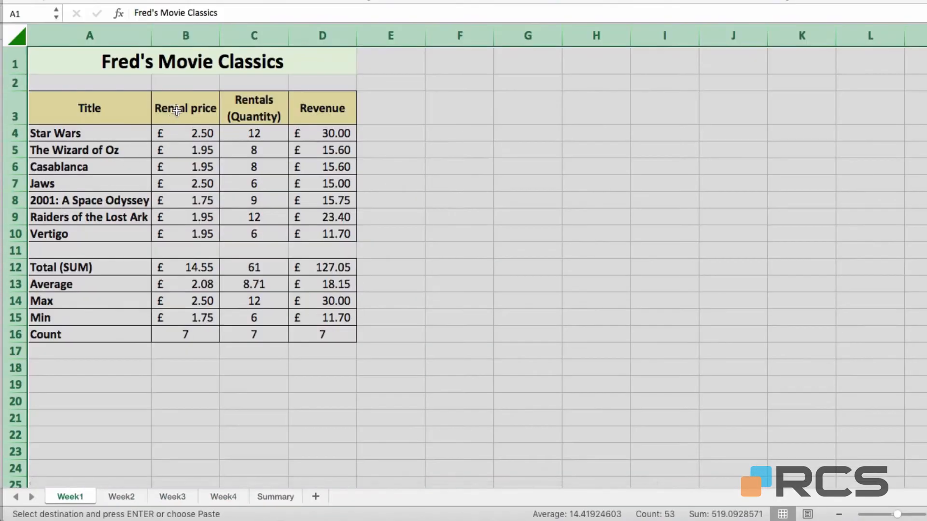
left_click(198, 71)
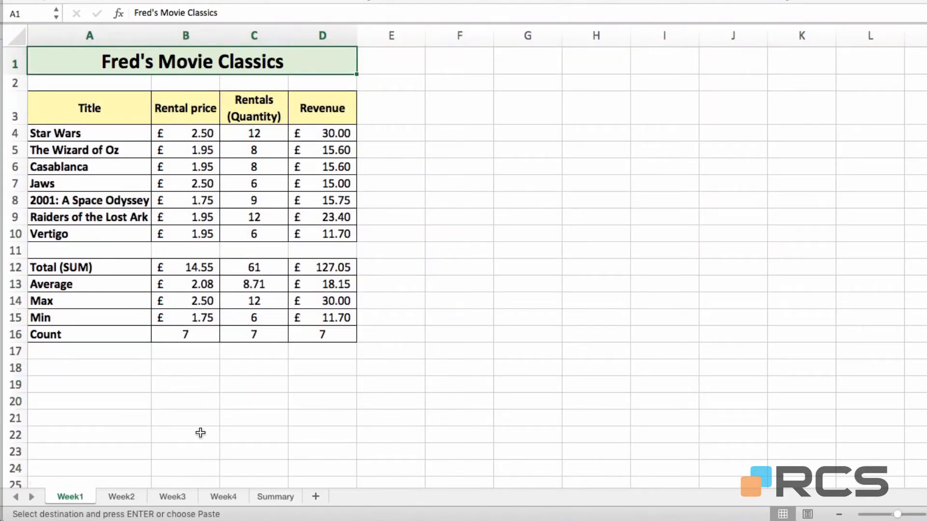
- Clear the rental quantities in C4:C10 on the grouped sheets Week2 through Summary
left_click(127, 500)
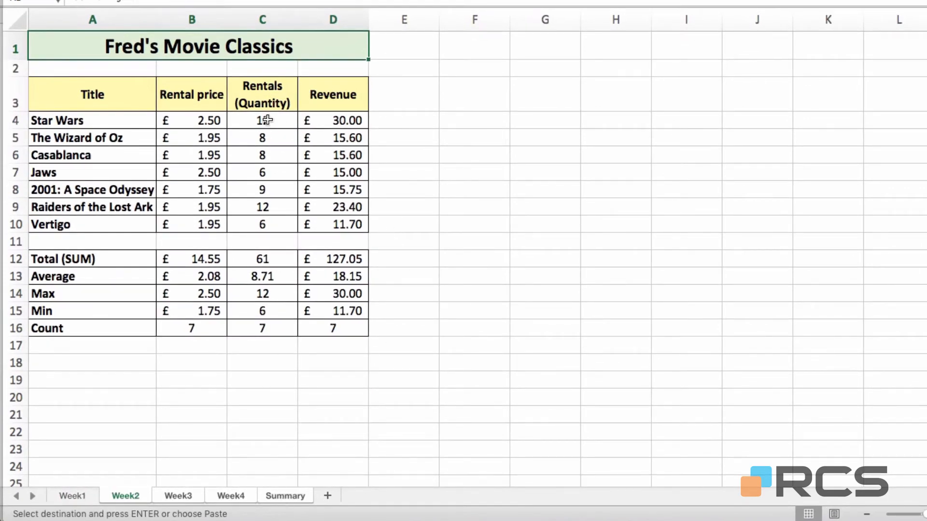
left_click_drag(267, 120, 261, 225)
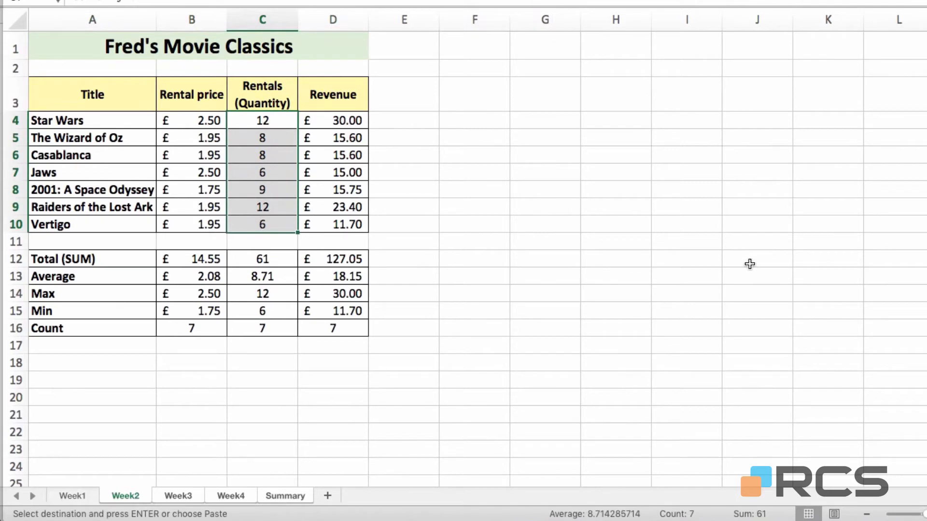
key("Delete")
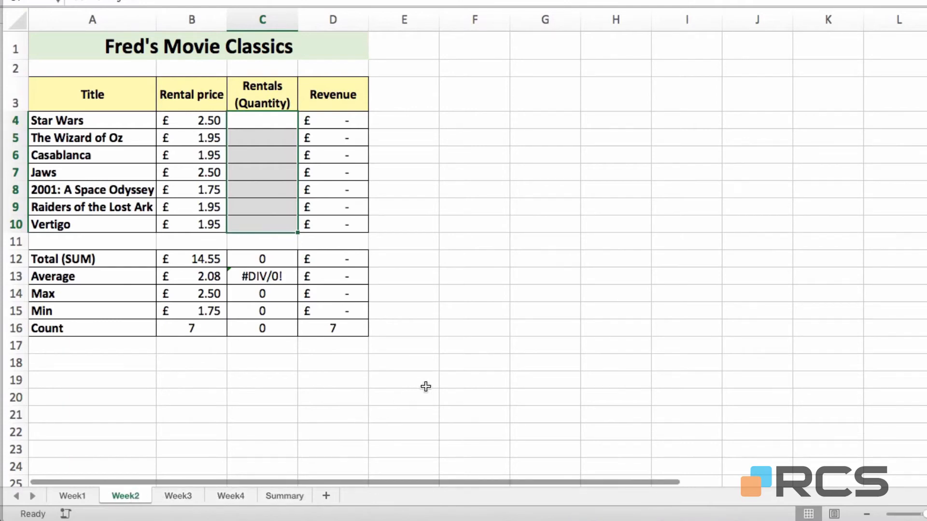
- Check the cleared quantity column on Week3, Week4 and Summary, and return to Week2
left_click(178, 496)
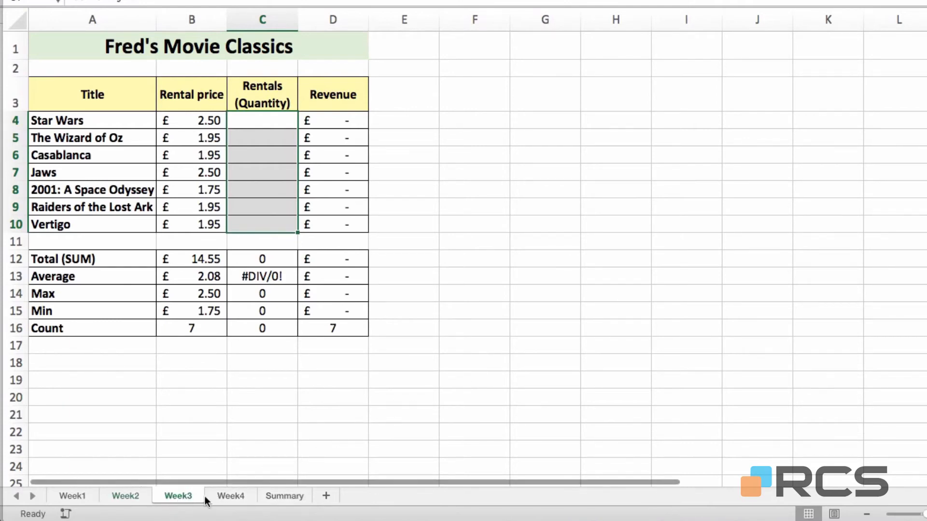
left_click(225, 500)
left_click(281, 495)
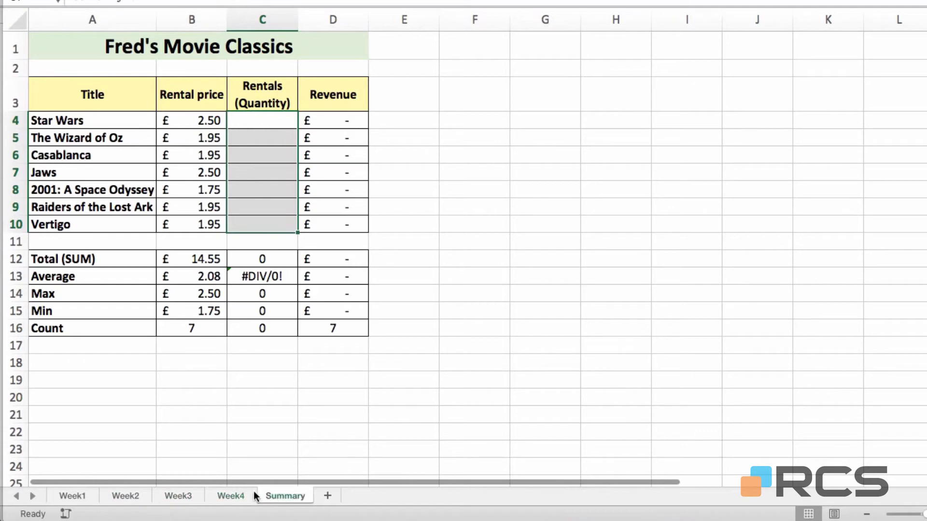
left_click(237, 498)
left_click(167, 496)
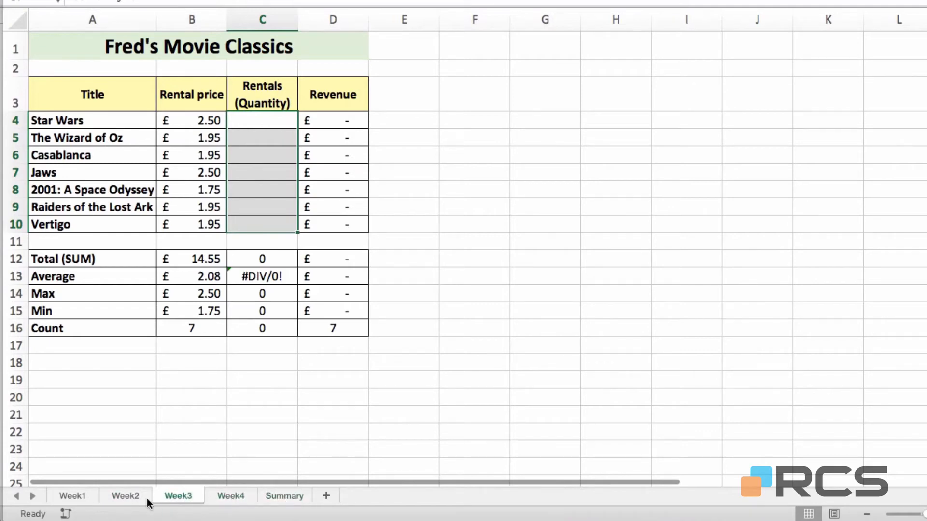
left_click(123, 494)
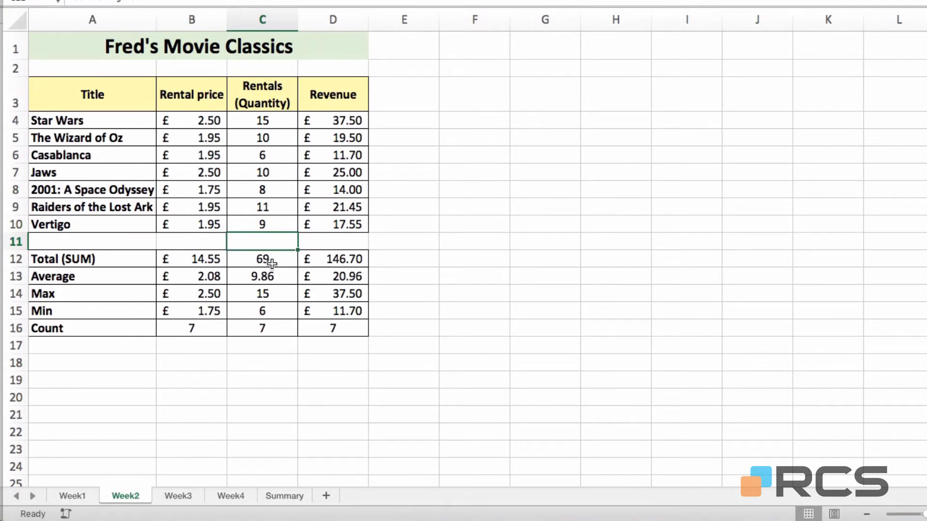
- Review the Rentals (Quantity) figures on each sheet from Week2 through Summary and back to Week2
key("ctrl+Page_Down")
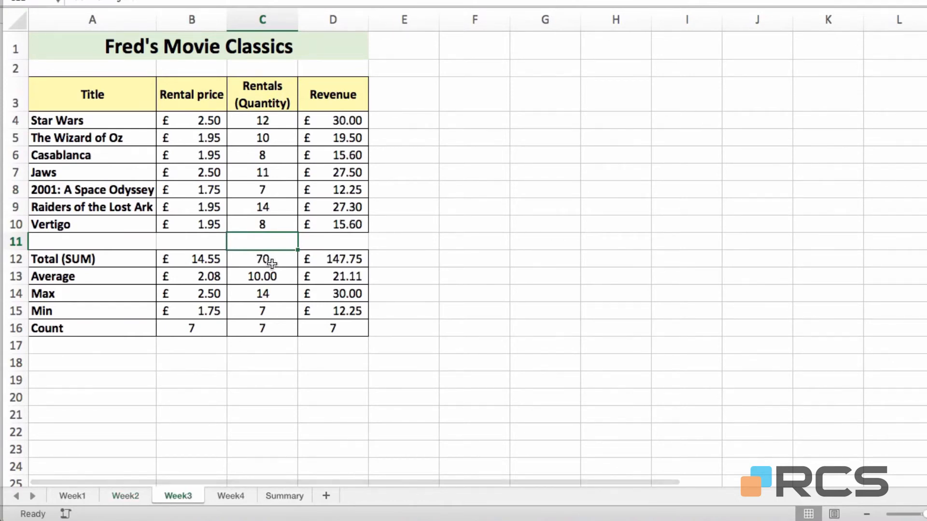
key("ctrl+Page_Down")
key("ctrl+Page_Down")
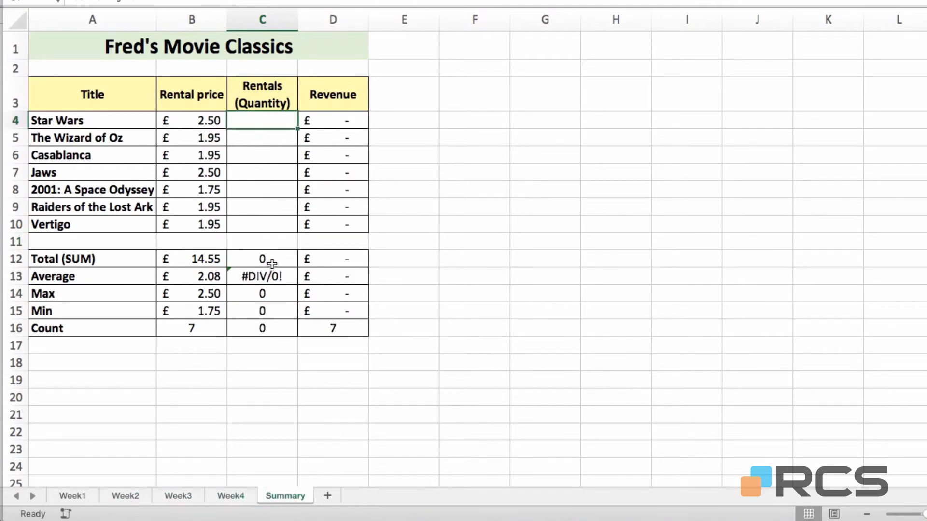
key("ctrl+Page_Up")
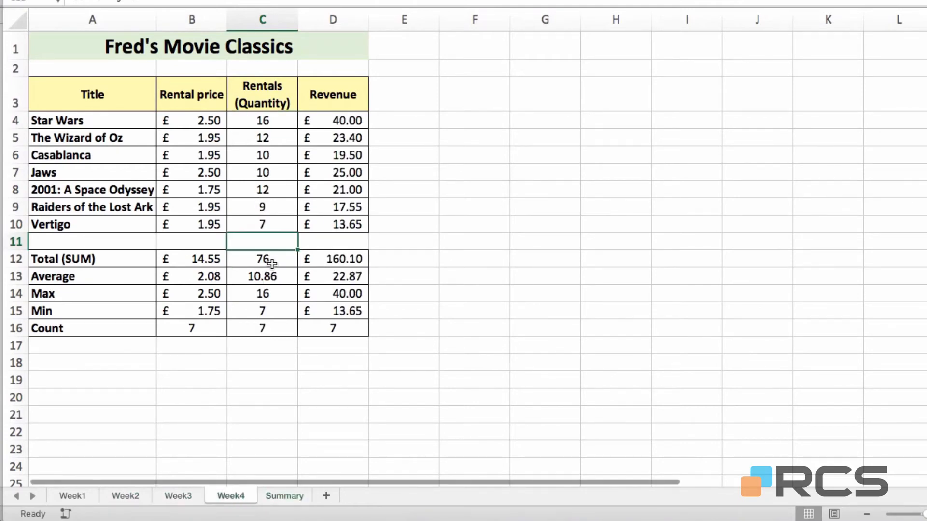
key("ctrl+Page_Up")
key("ctrl+Page_Up")
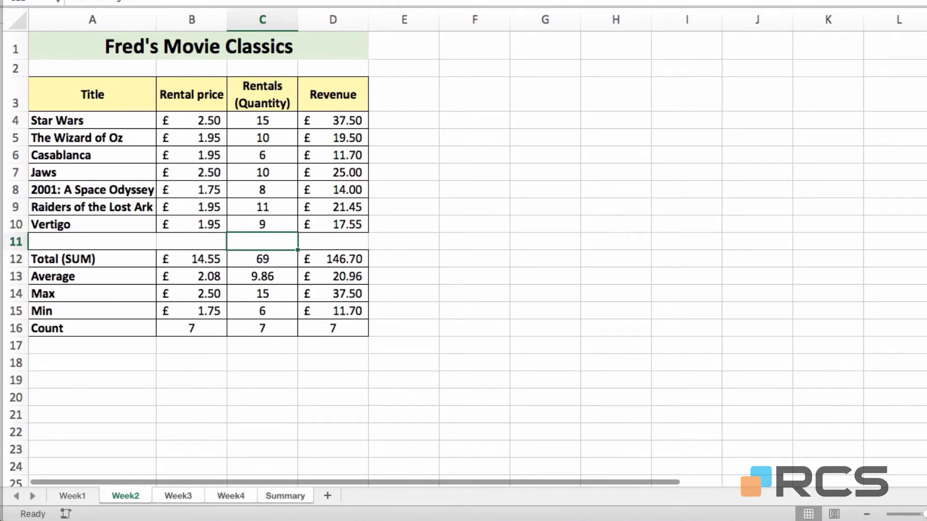
- Enter the heading "Running Total" in cell F1 of the grouped sheets Week2 through Summary
left_click(471, 55)
type("R")
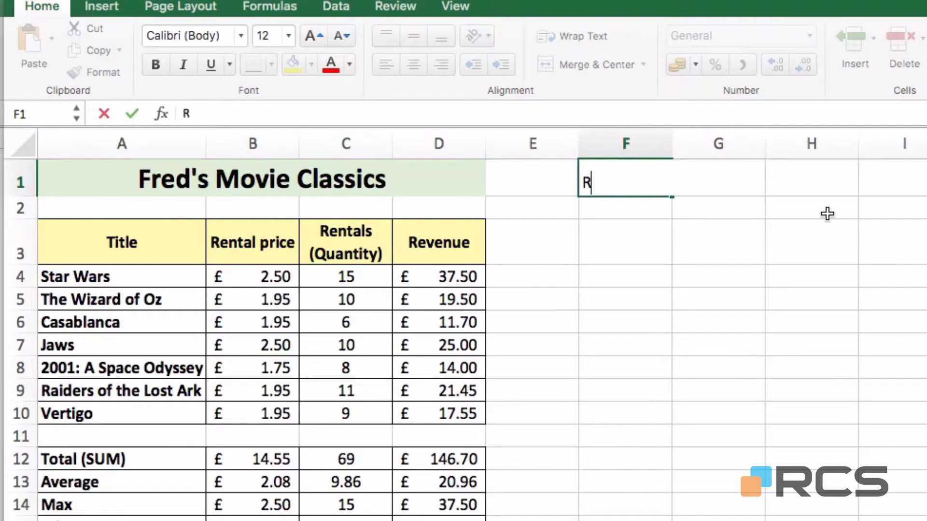
type("unning")
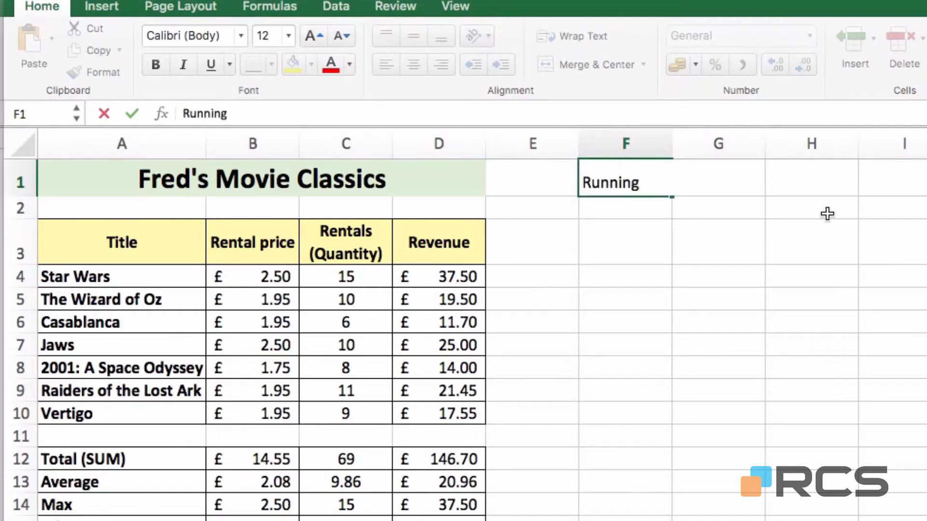
type(" Total")
key("Return")
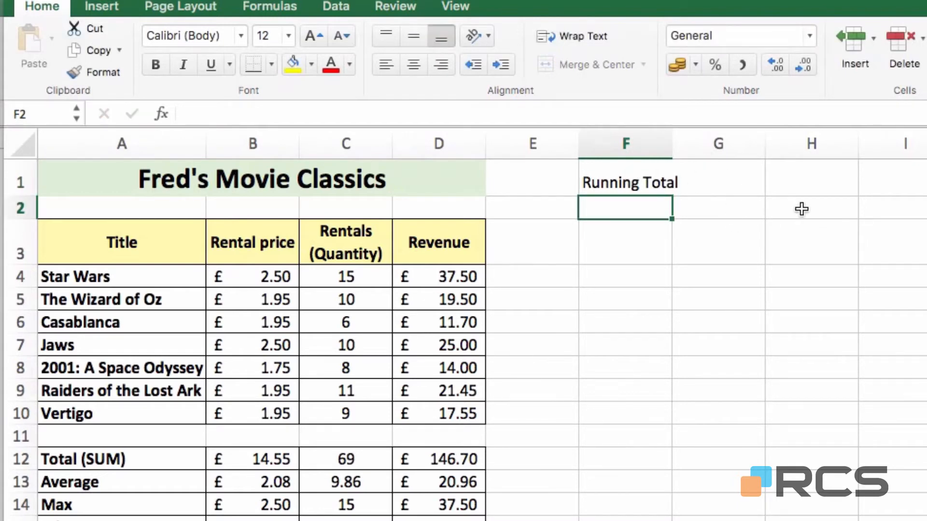
- Wrap the Running Total heading in F1, centre it horizontally and vertically, and fill the cell light blue
left_click(656, 184)
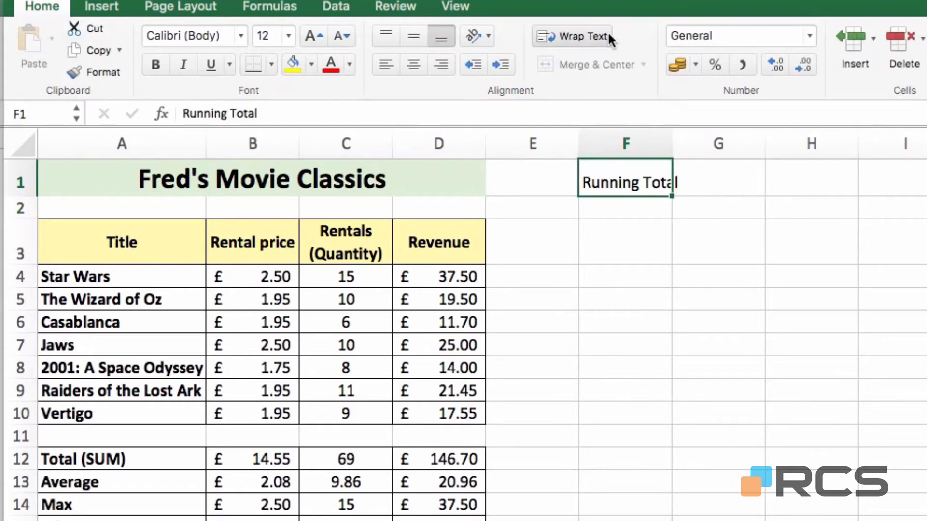
left_click(594, 35)
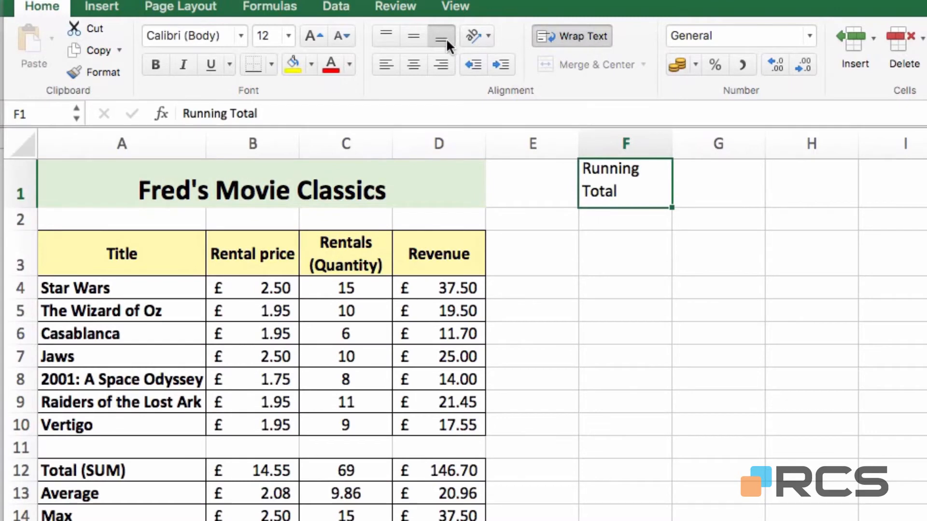
left_click(415, 65)
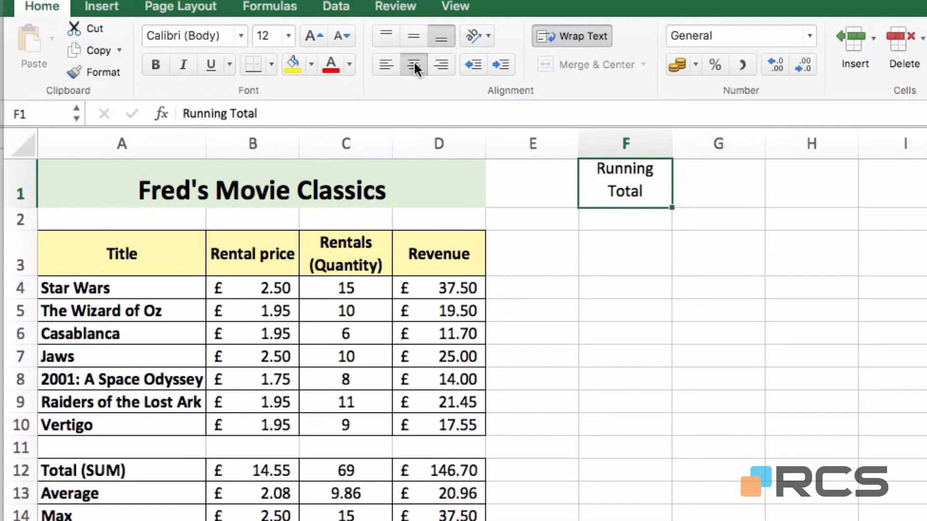
left_click(419, 36)
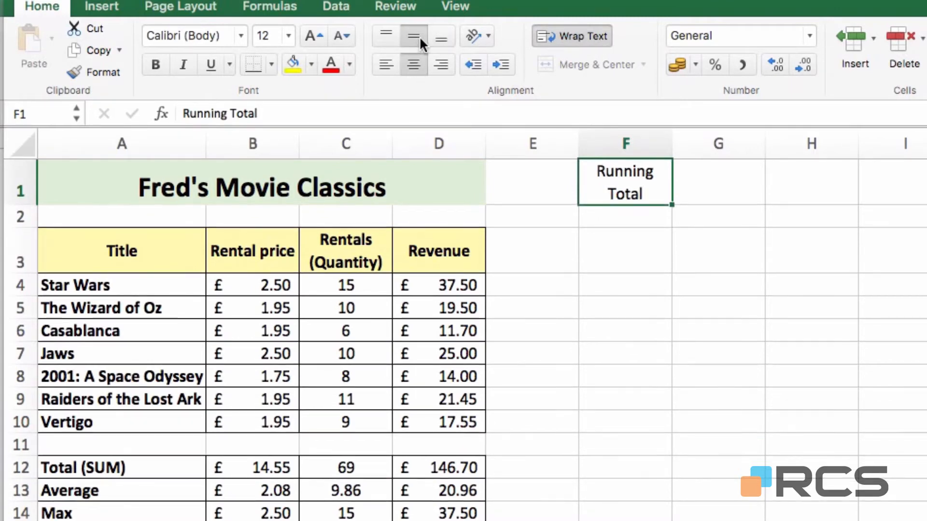
left_click(313, 64)
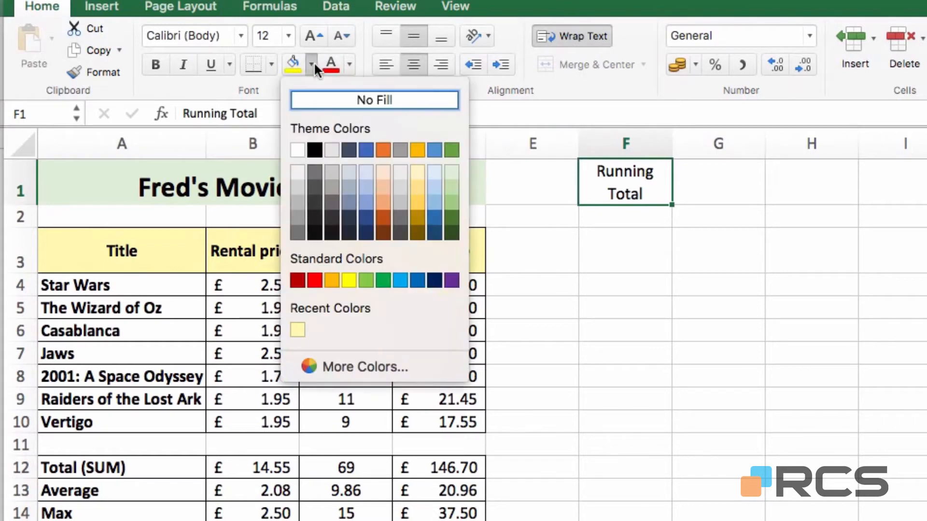
left_click(367, 169)
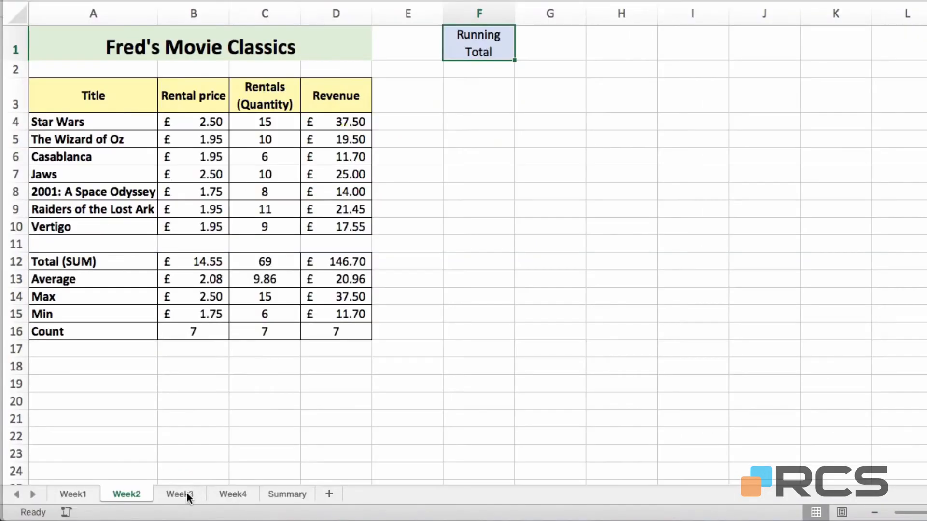
- Check the Running Total heading on Week3, Week4 and Summary, and return to Week2
left_click(187, 493)
left_click(242, 496)
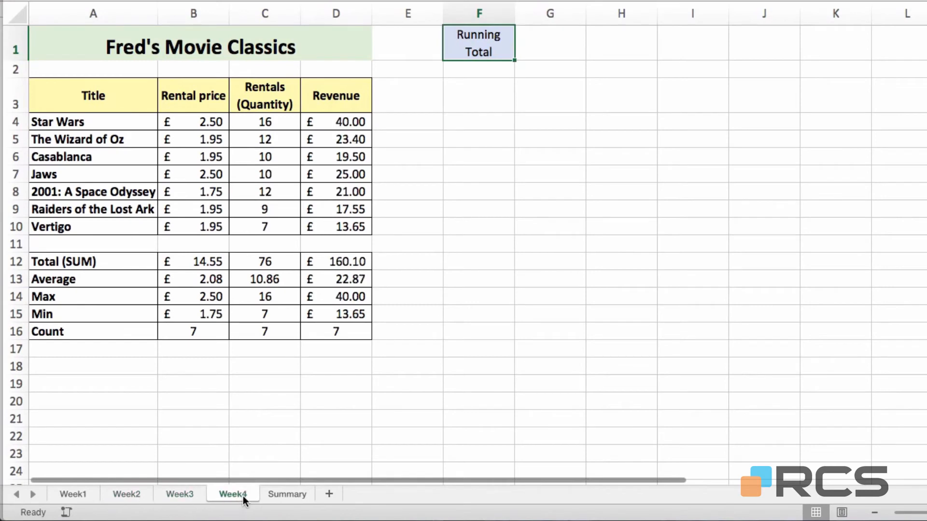
left_click(285, 496)
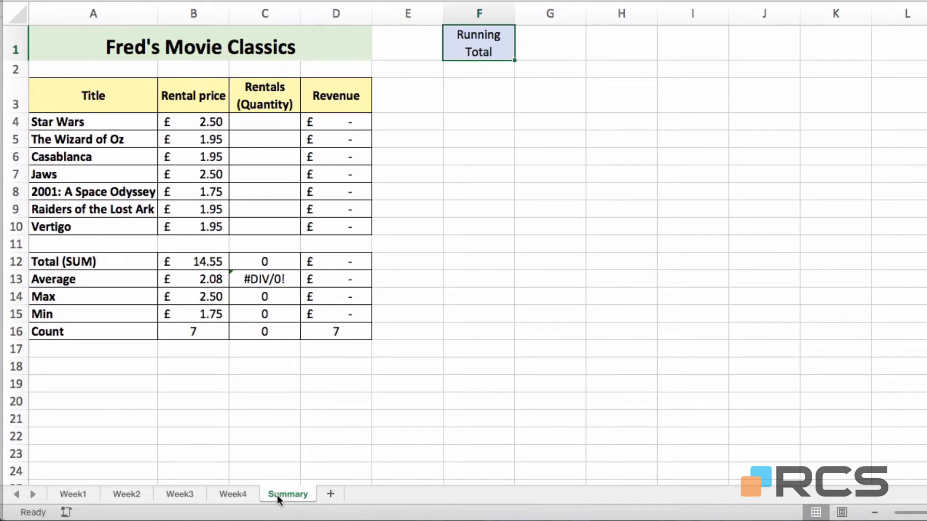
left_click(132, 493)
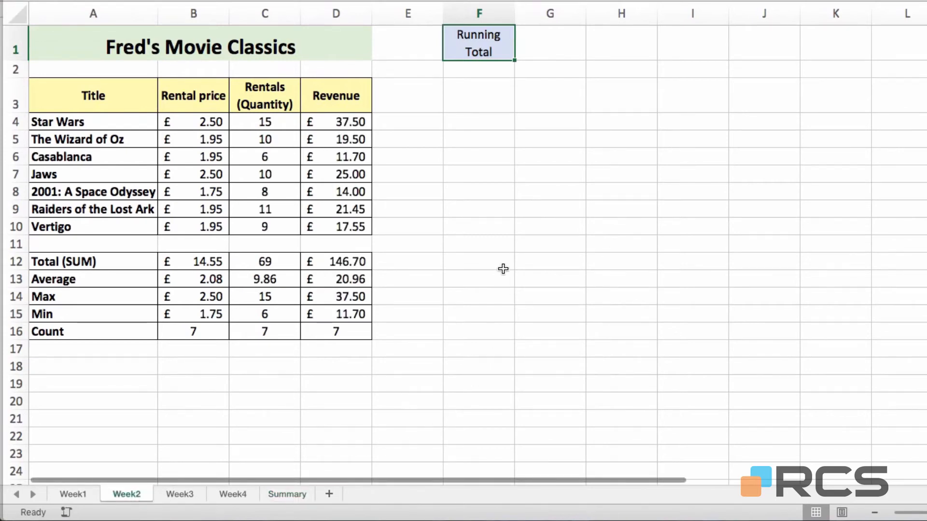
- Enter a formula in Week2 cell F2 that adds its total revenue in D12 to cell D12 of Week1, and reselect F2
left_click(484, 69)
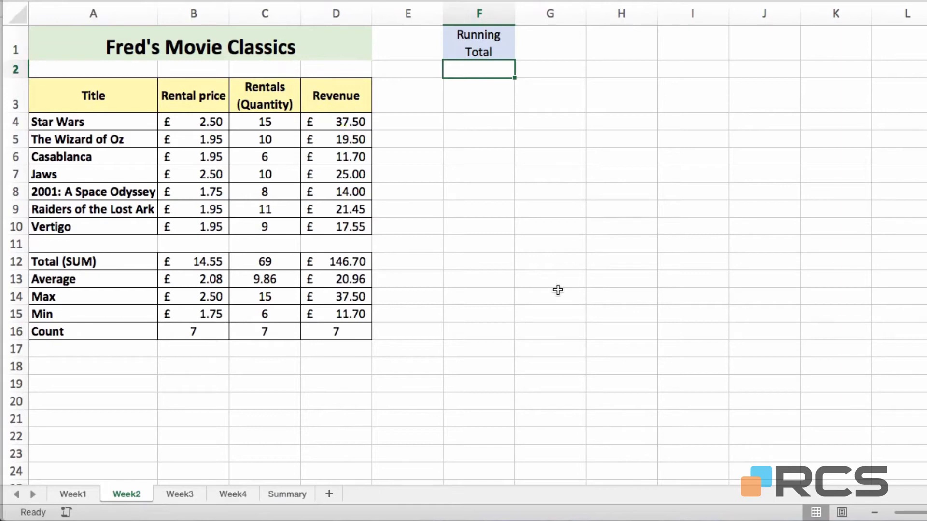
type("=")
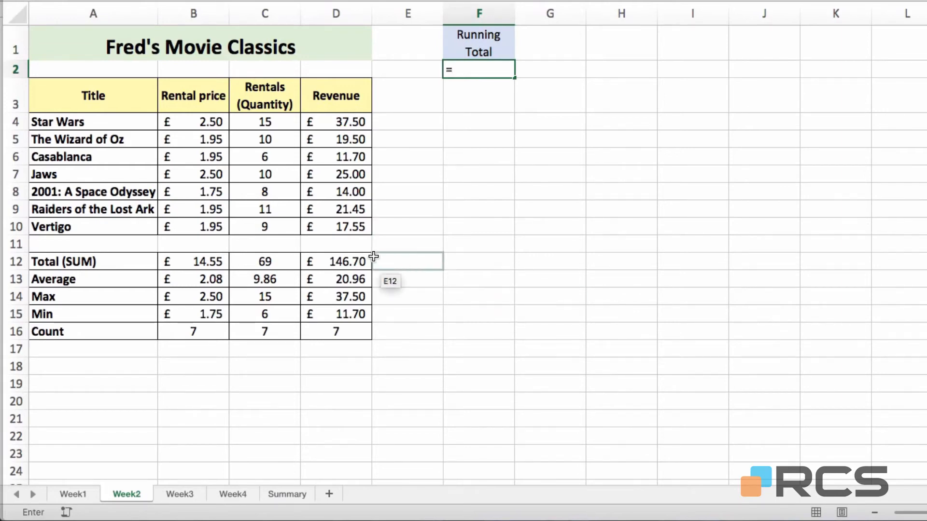
left_click(347, 263)
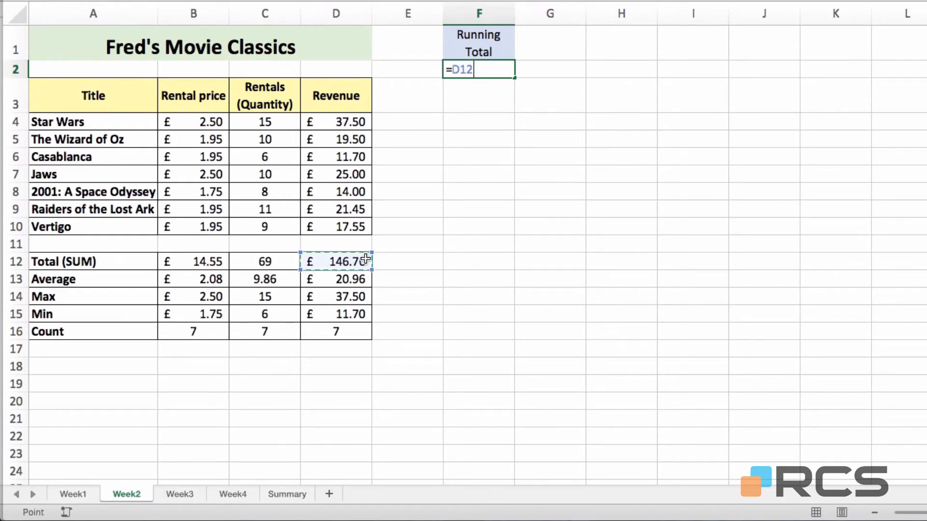
type("+")
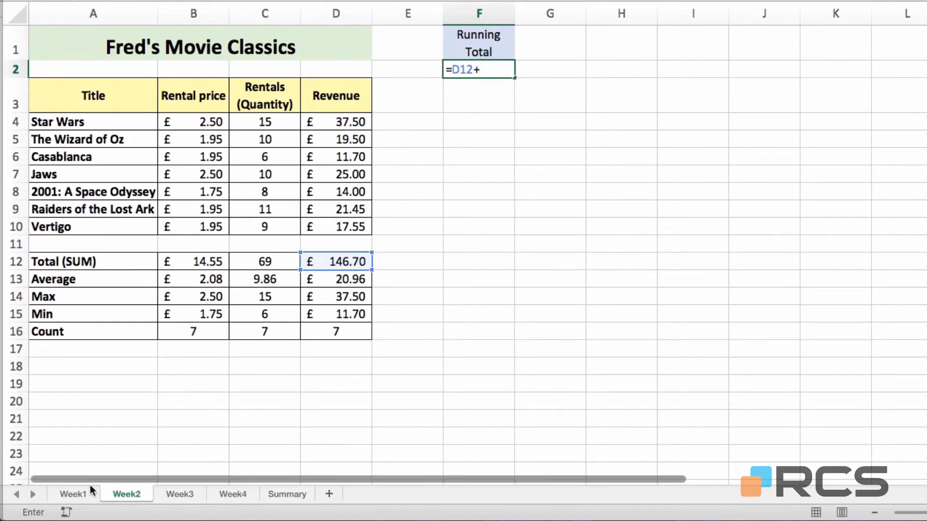
left_click(78, 492)
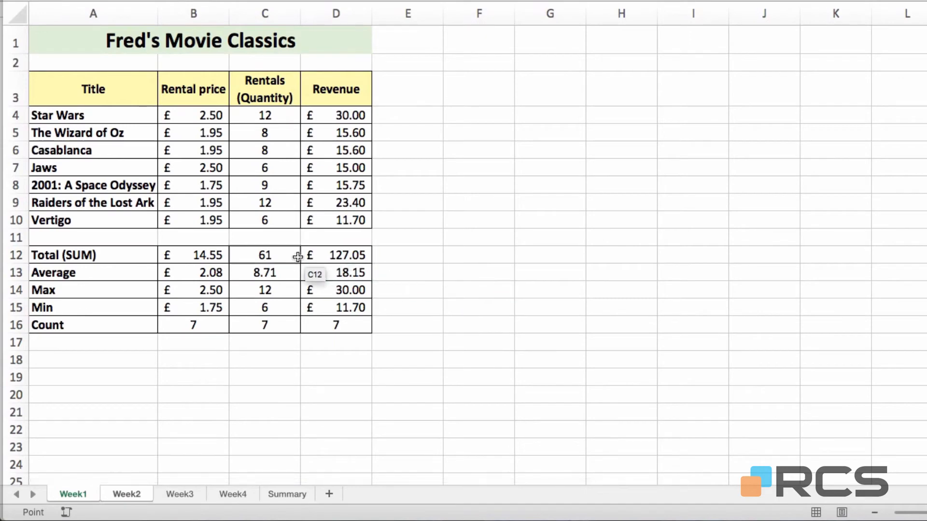
left_click(336, 256)
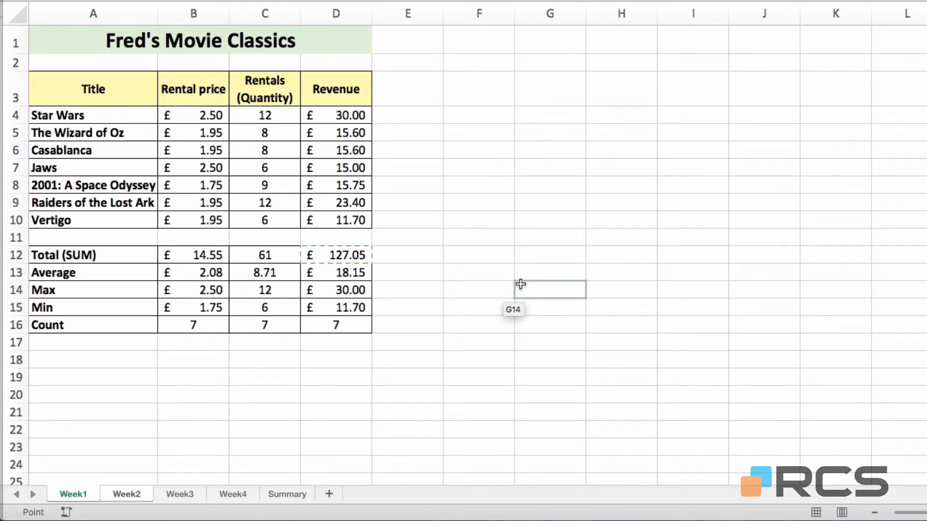
key("Return")
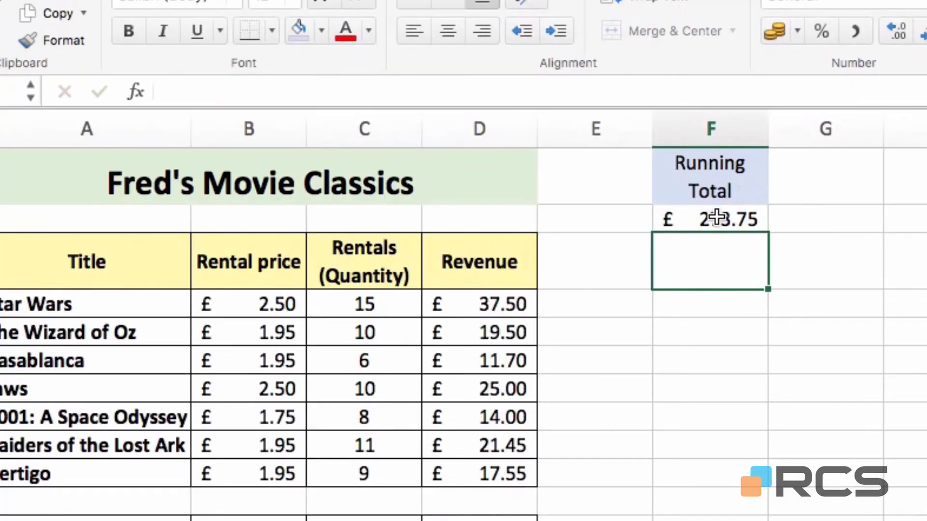
left_click(484, 70)
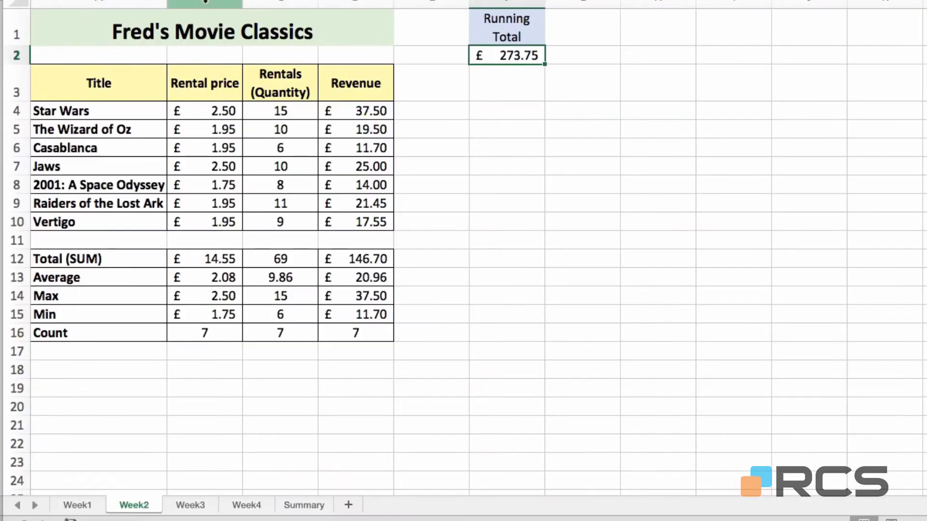
- Enter a formula in Week3 cell F2 that adds its total revenue in D12 to the running total in Week2 cell F2, and reselect F2
left_click(190, 505)
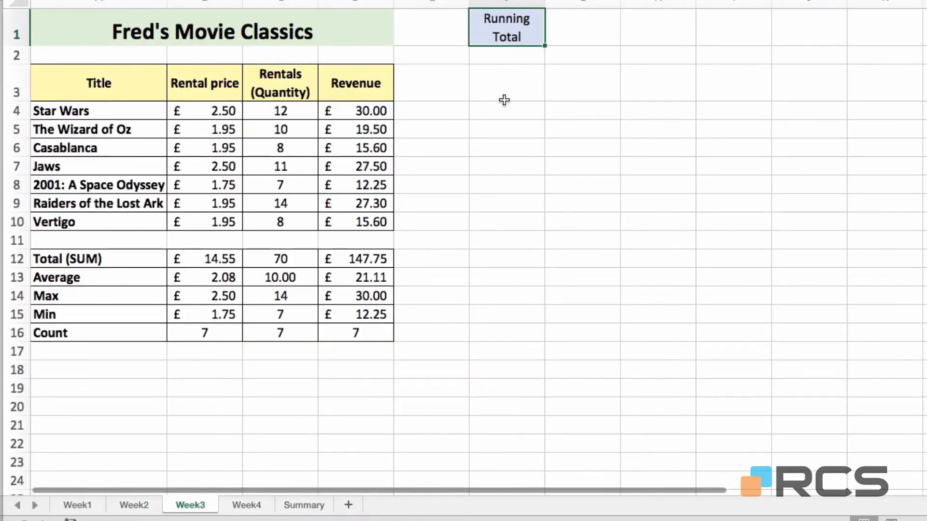
left_click(505, 56)
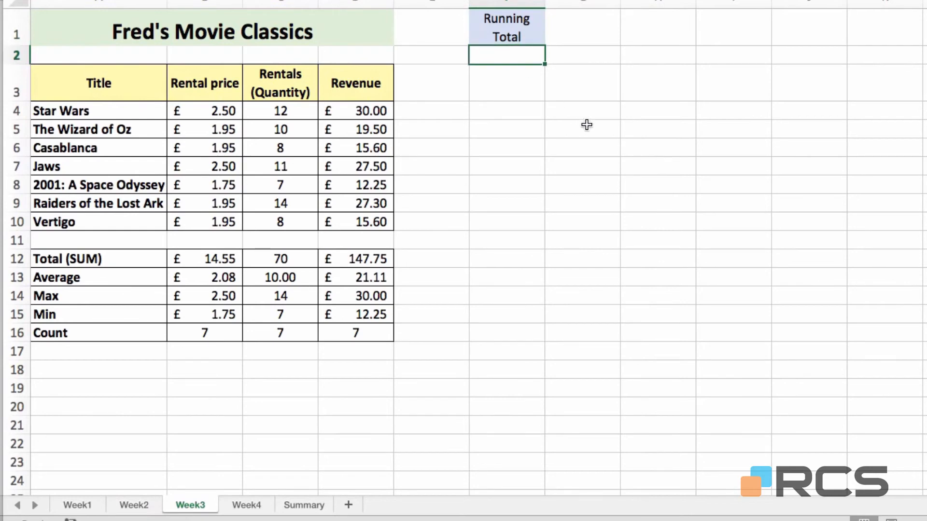
type("=")
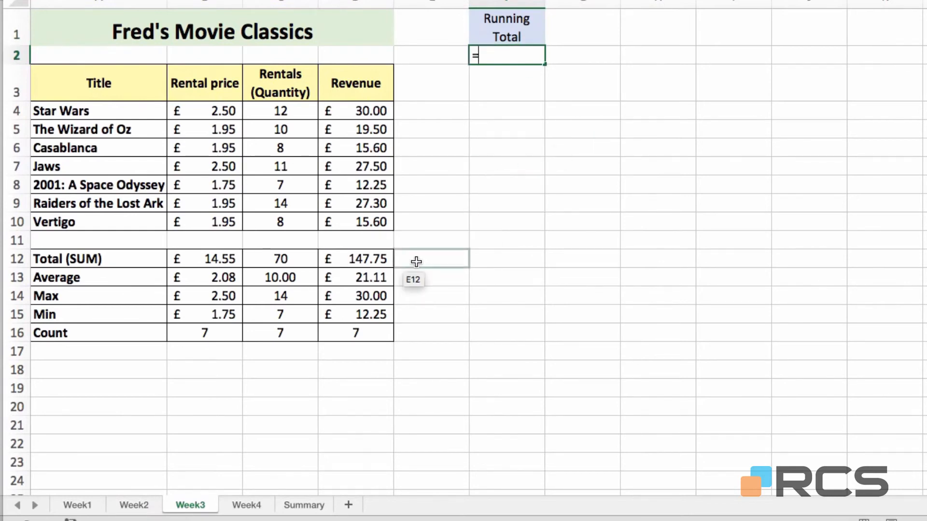
left_click(356, 258)
type("+")
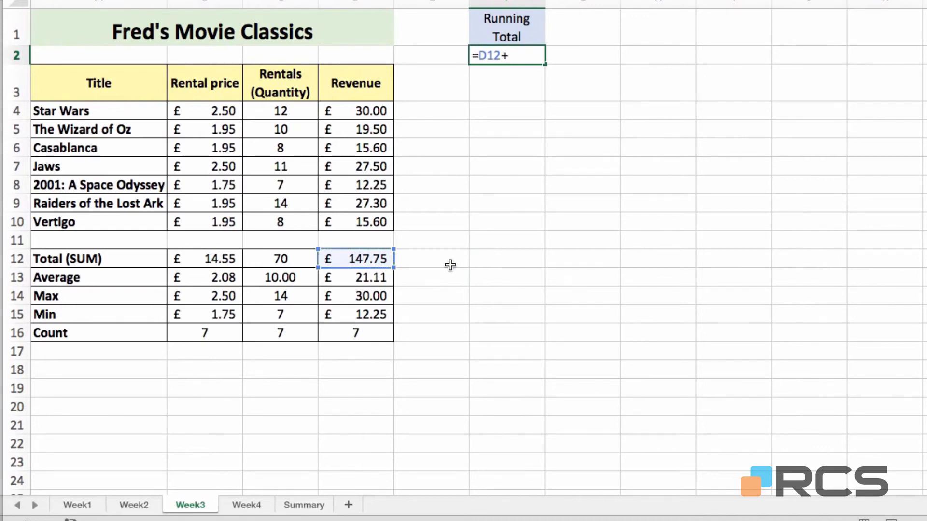
left_click(131, 507)
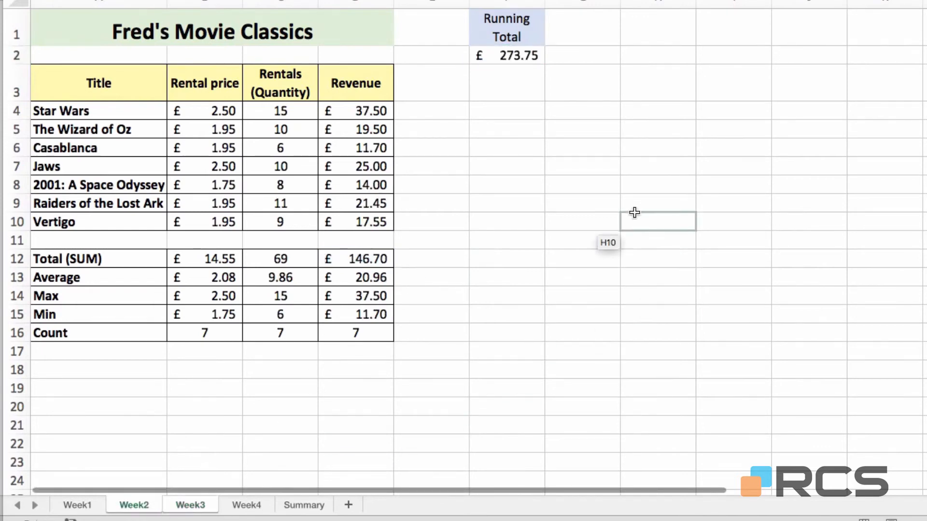
left_click(506, 55)
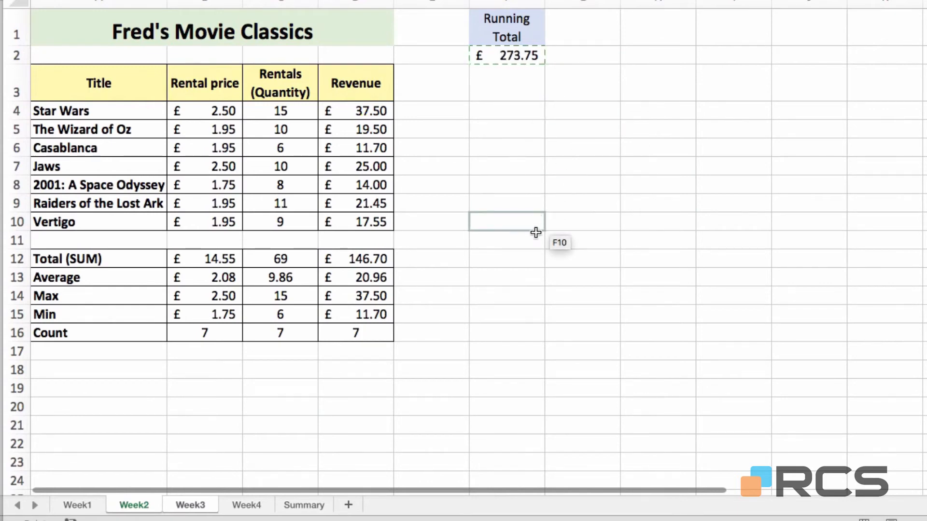
key("Return")
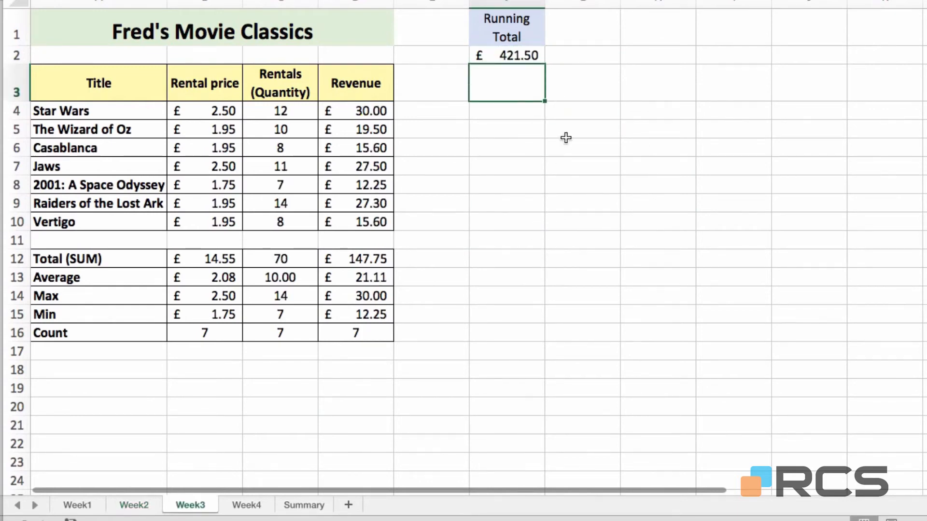
left_click(522, 49)
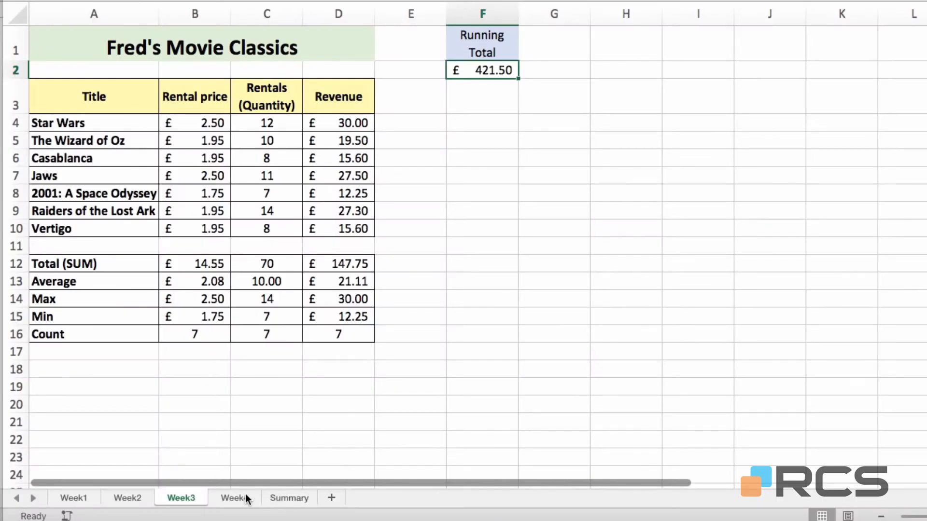
- Enter a formula in Week4 cell F2 that adds its total revenue in D12 to the running total in Week3 cell F2
left_click(233, 497)
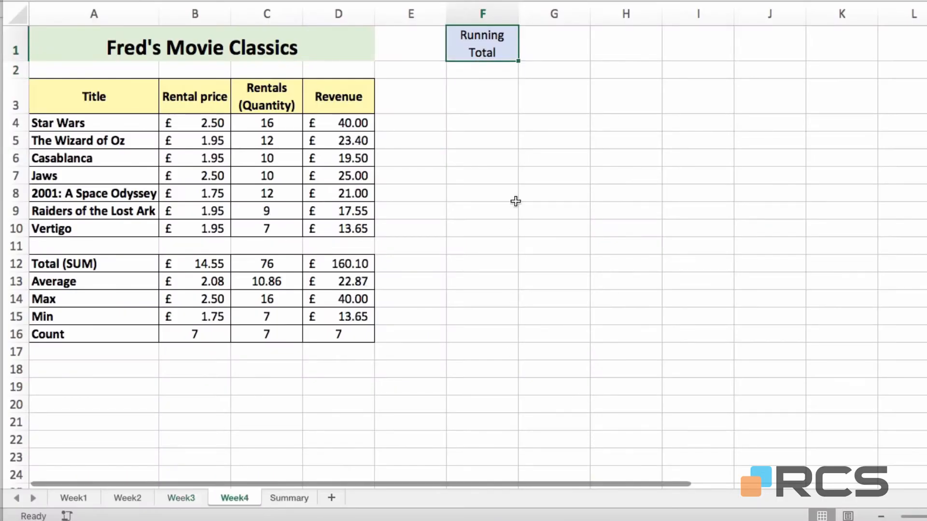
left_click(493, 72)
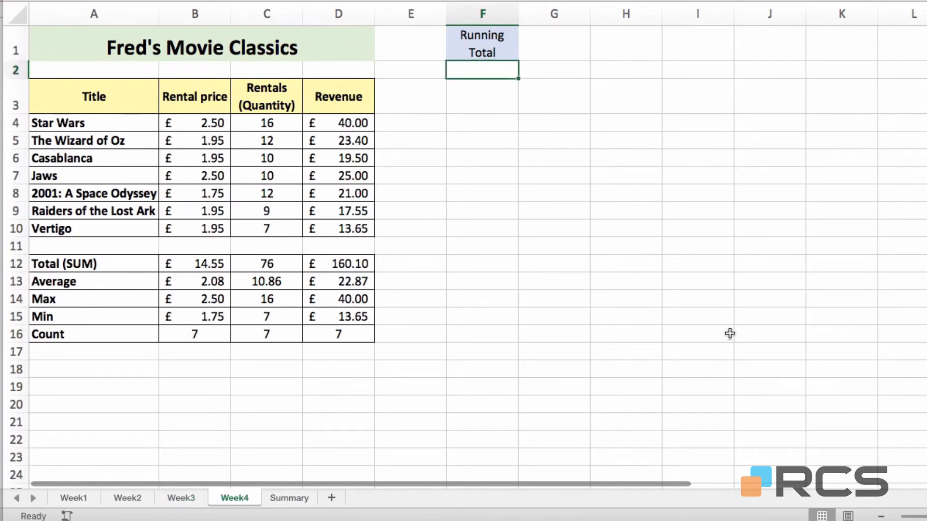
type("=")
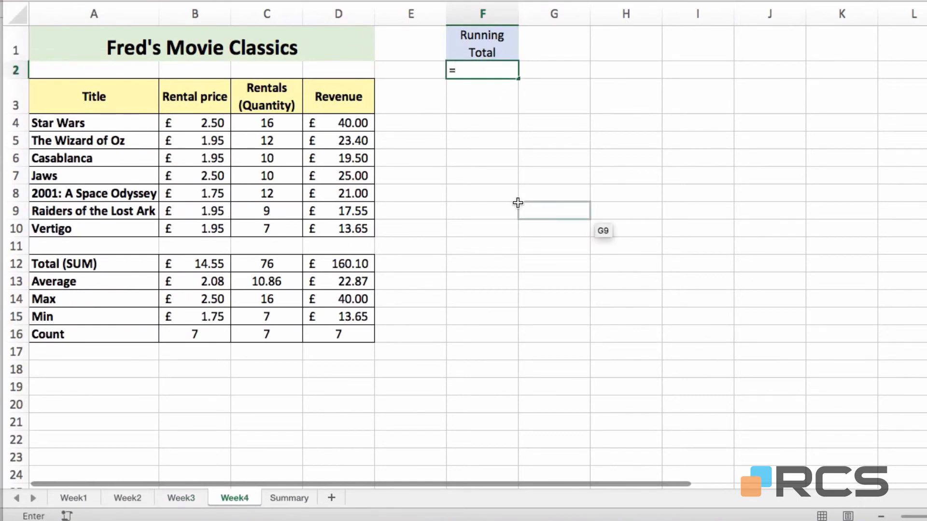
left_click(337, 263)
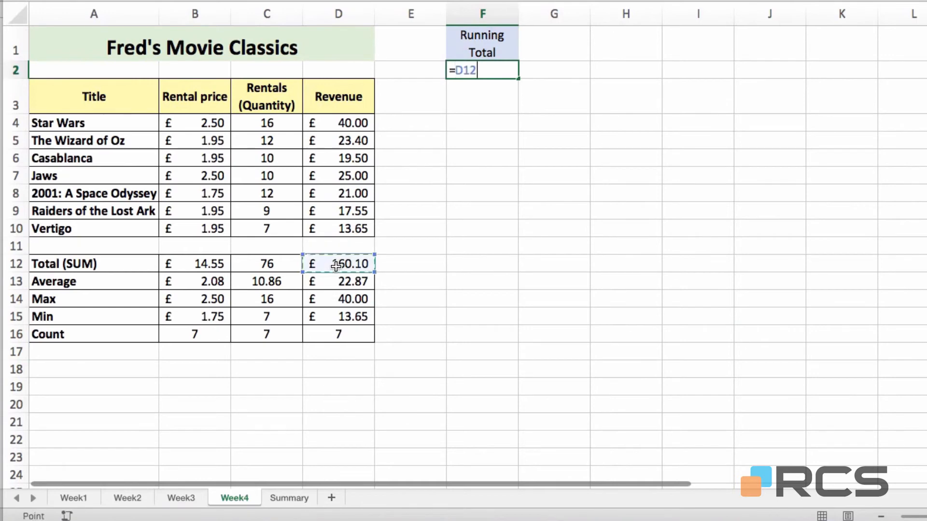
type("+")
left_click(186, 499)
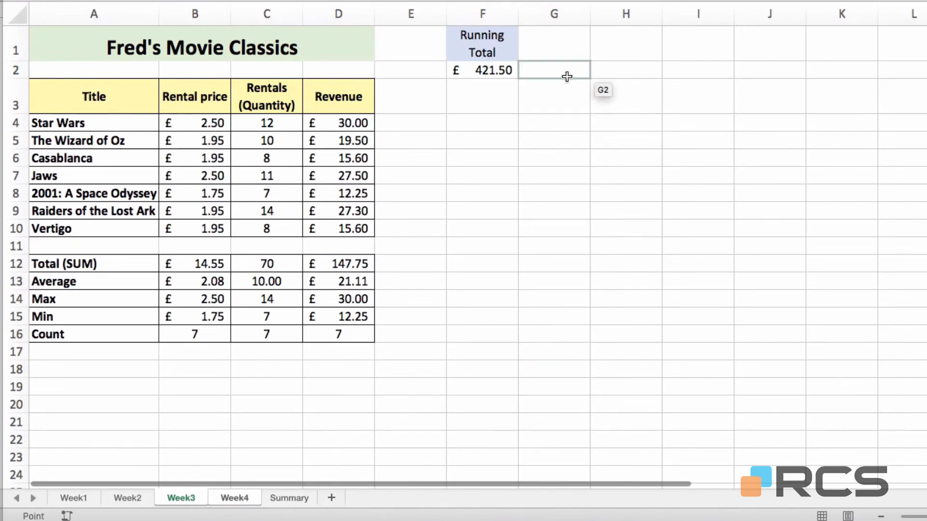
left_click(483, 70)
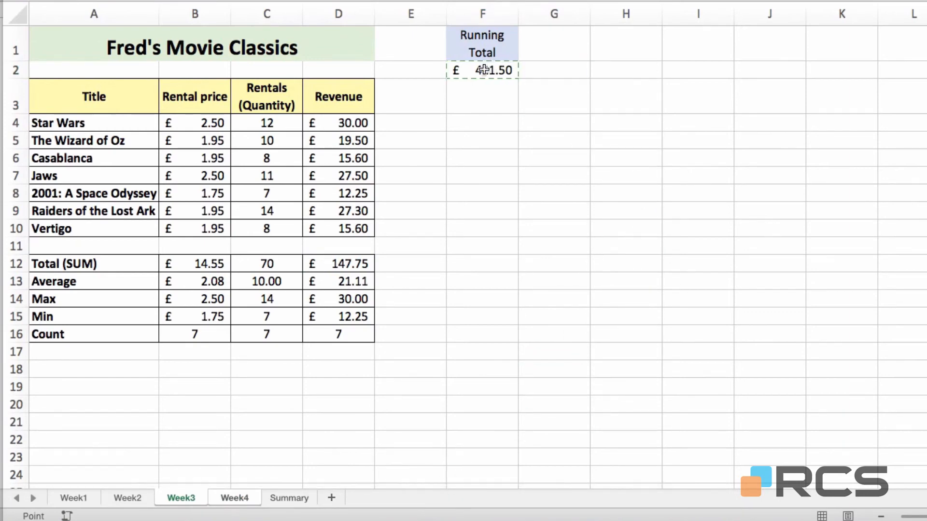
key("Return")
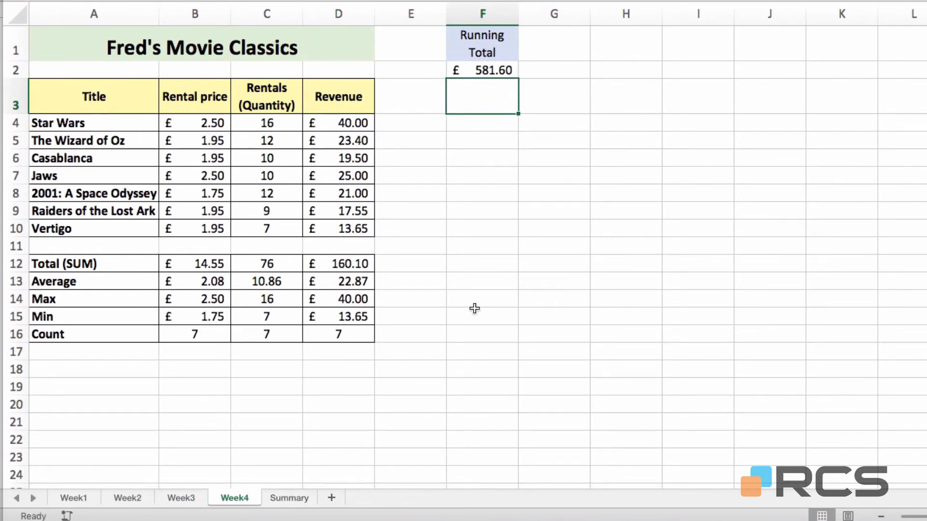
- Link cell F2 of the Summary sheet to the running total in Week4 cell F2
left_click(290, 497)
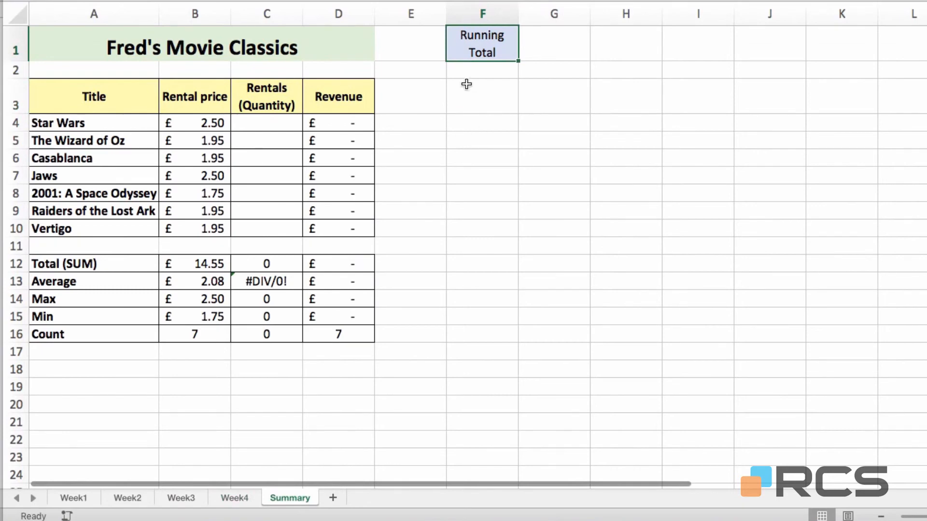
left_click(479, 71)
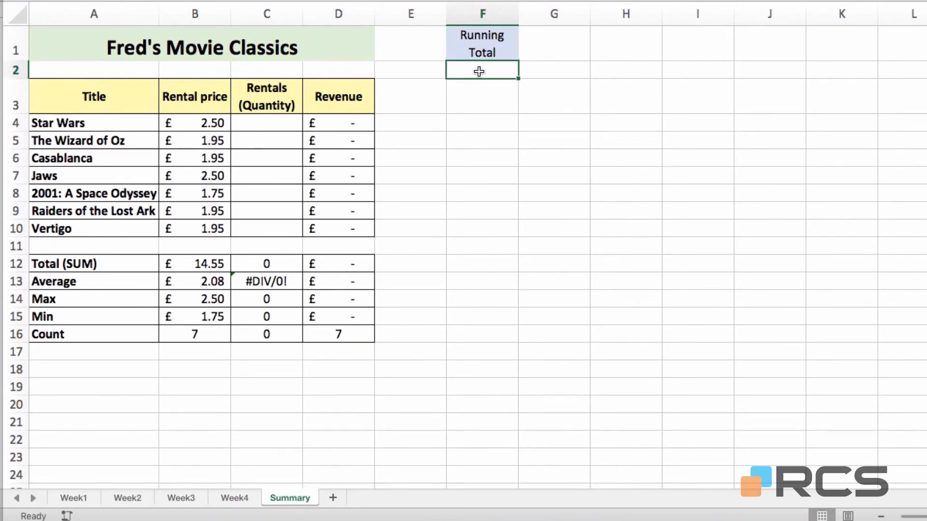
type("=")
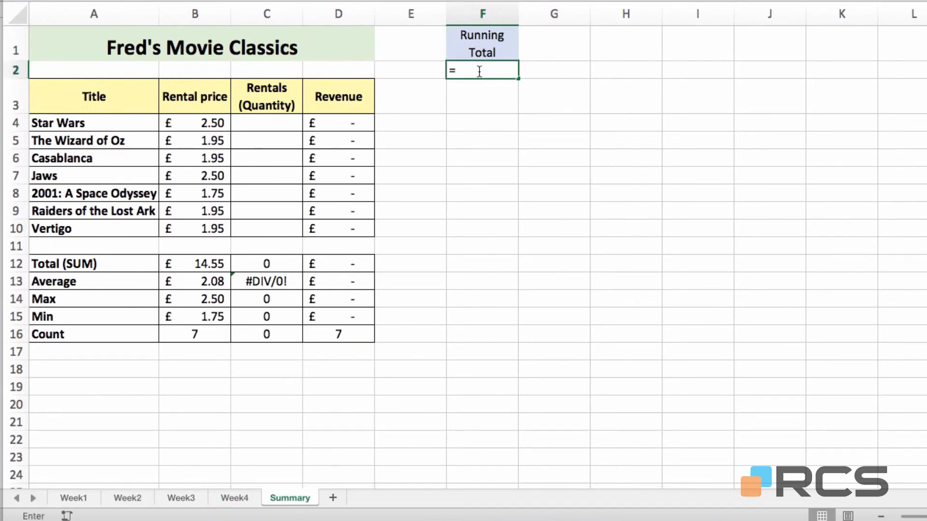
left_click(235, 498)
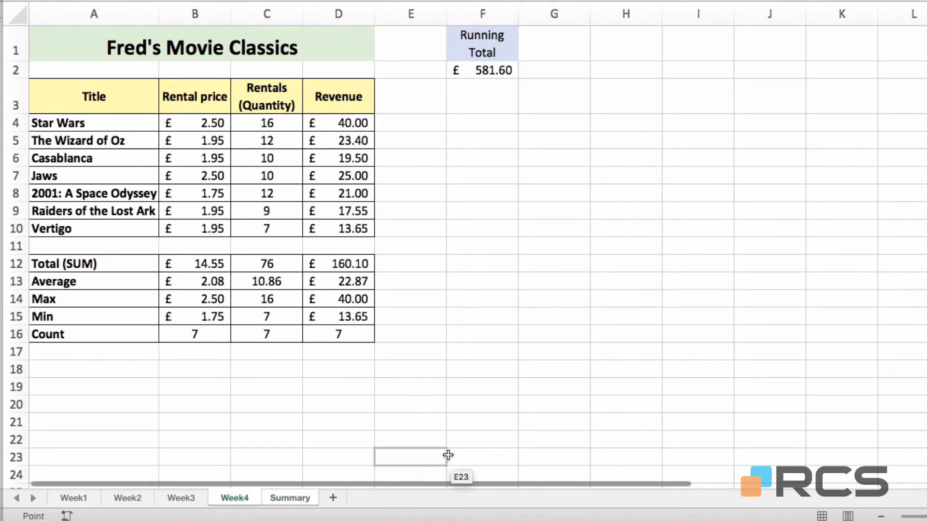
left_click(484, 71)
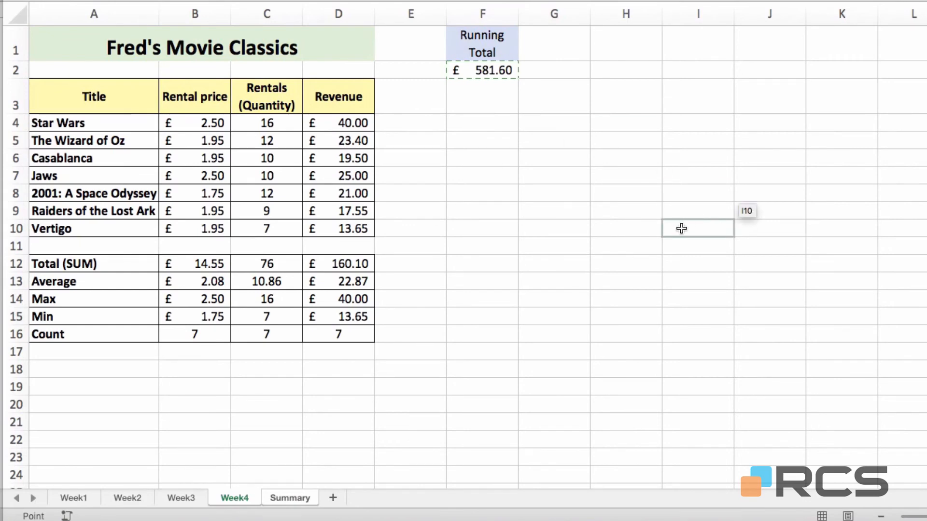
key("Return")
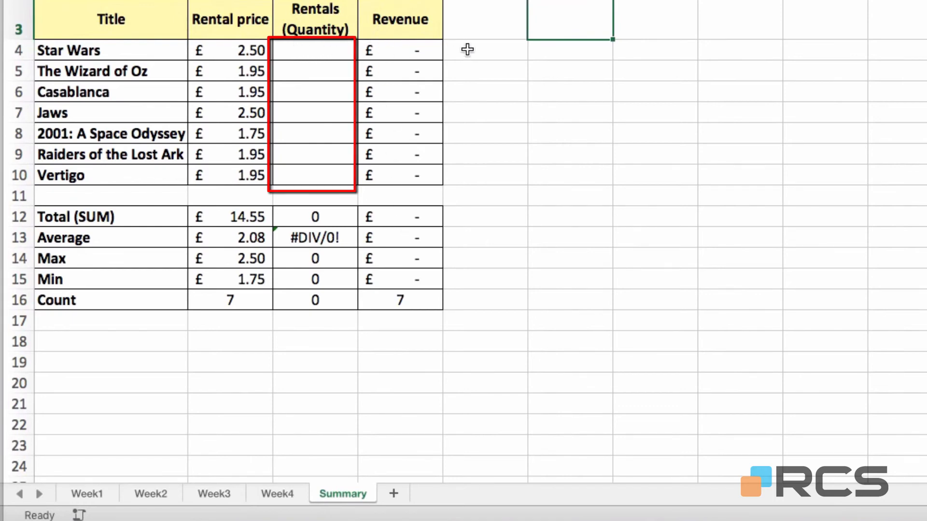
- Enter the formula =Week1!C4+Week2!C4+Week3!C4+Week4!C4 for the Star Wars rentals quantity in Summary cell C4
left_click(300, 49)
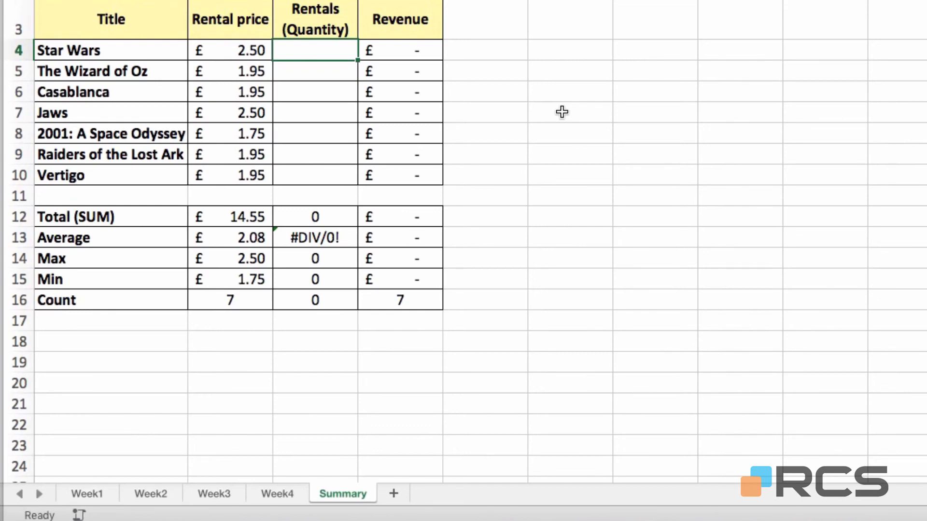
type("=")
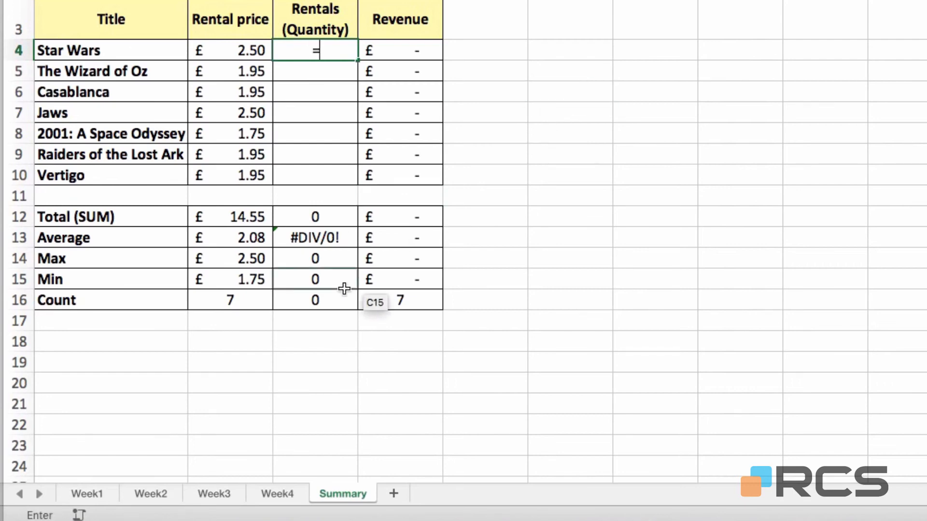
left_click(87, 494)
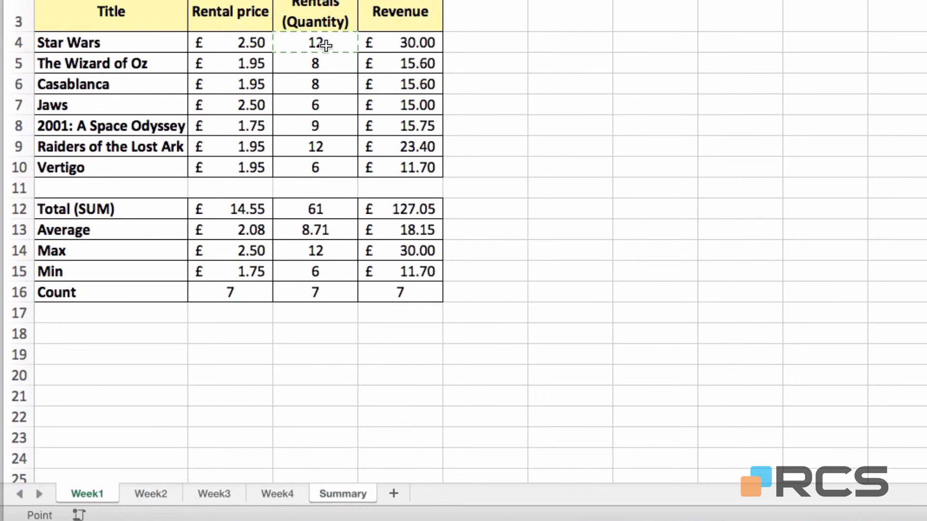
left_click(323, 45)
type("+")
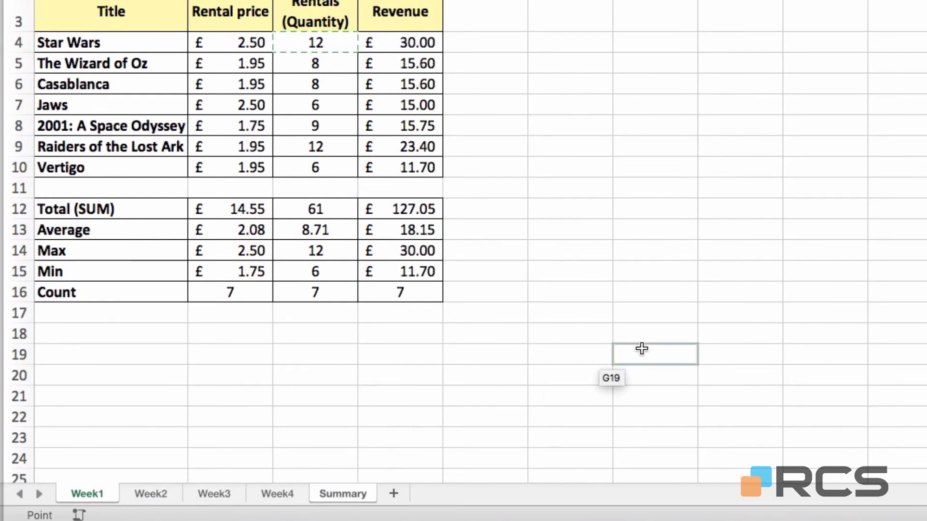
left_click(152, 494)
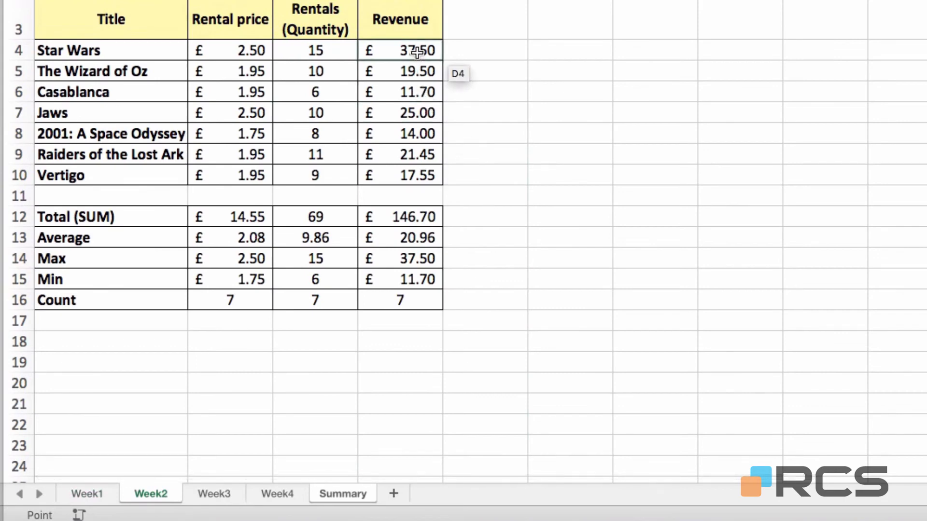
left_click(325, 50)
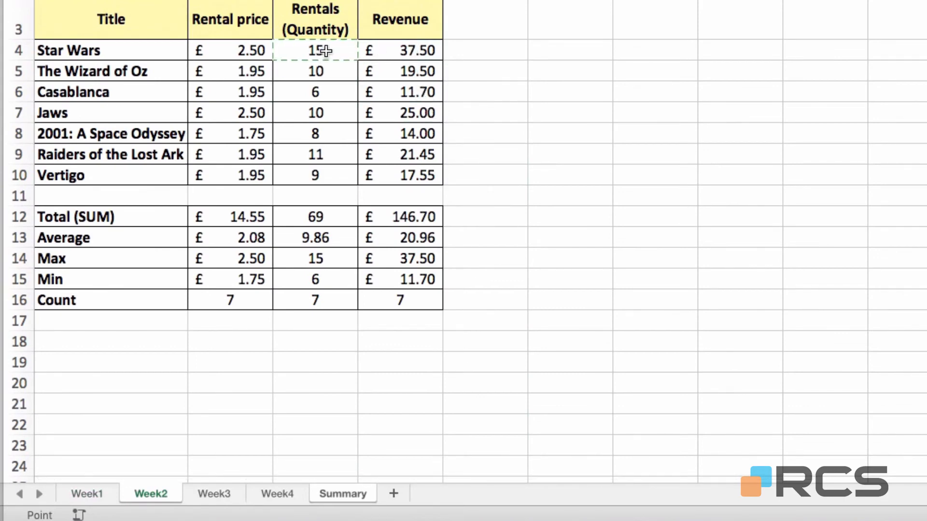
type("+")
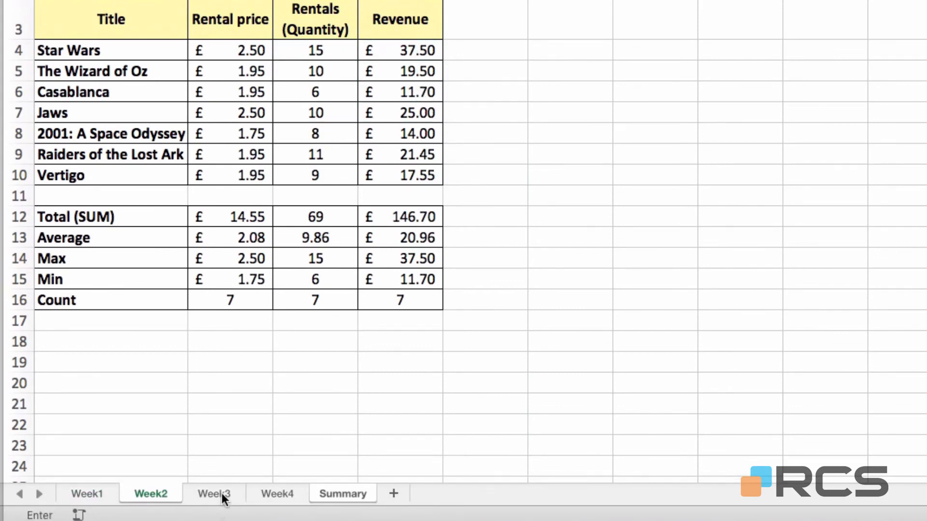
left_click(222, 494)
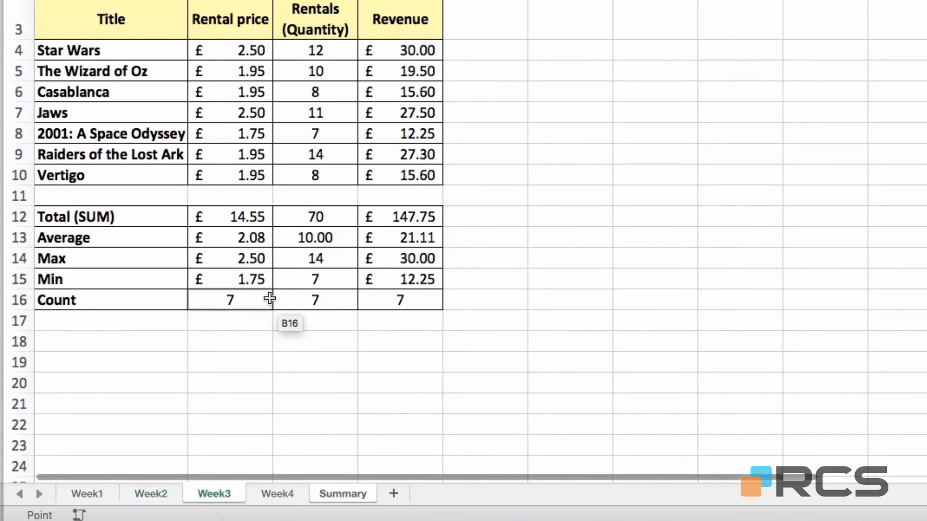
left_click(332, 55)
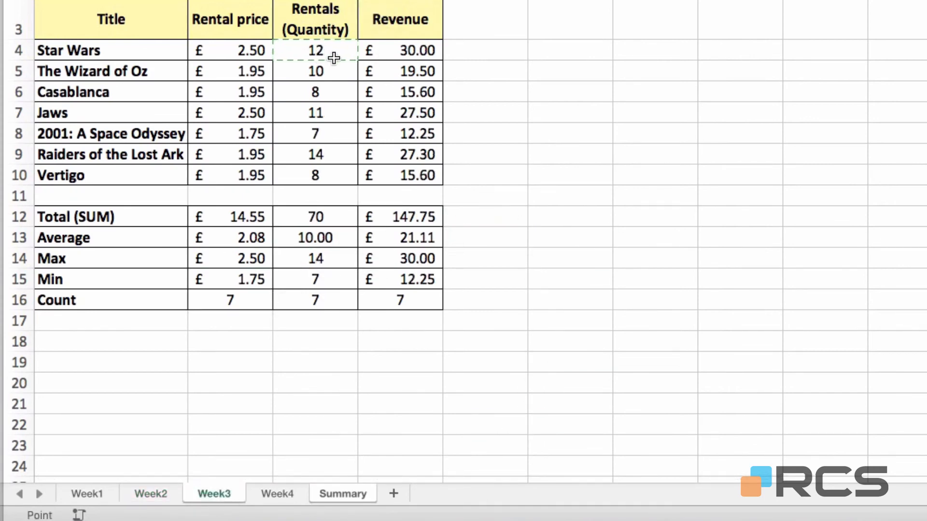
type("+")
left_click(279, 493)
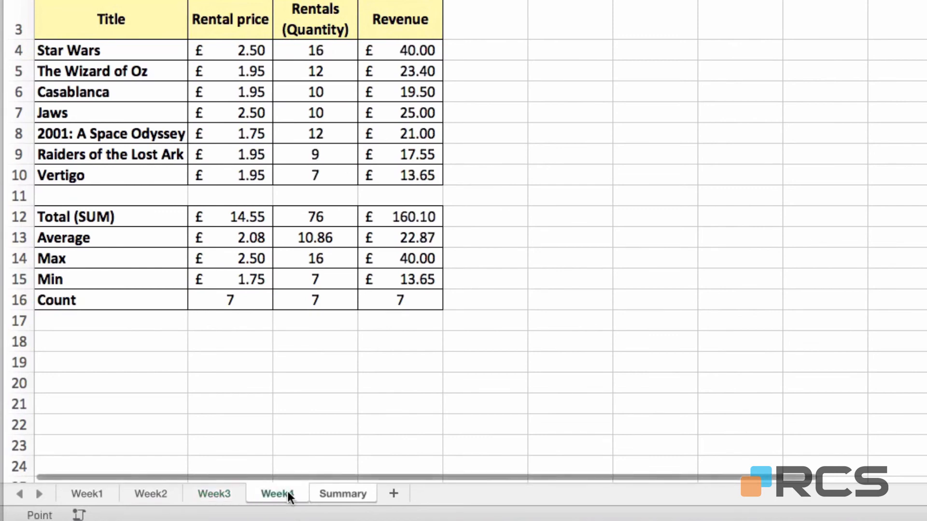
left_click(329, 50)
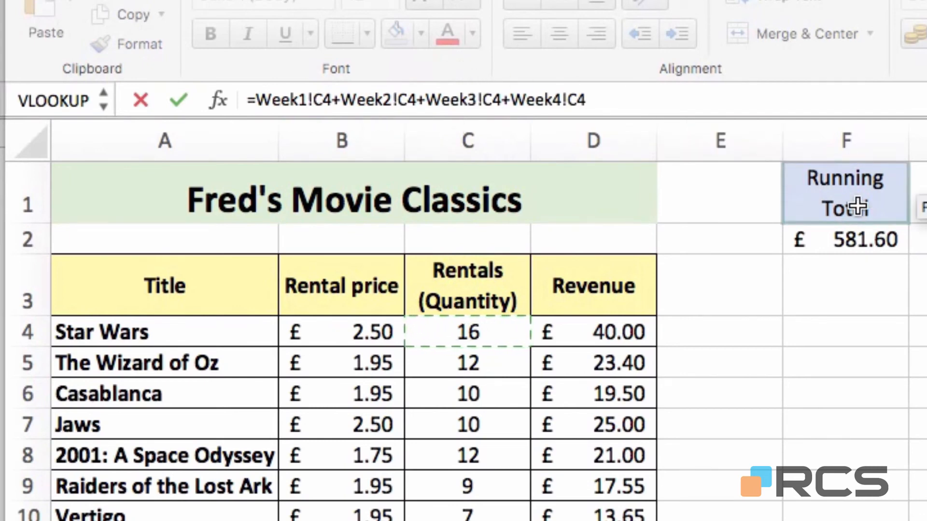
key("Return")
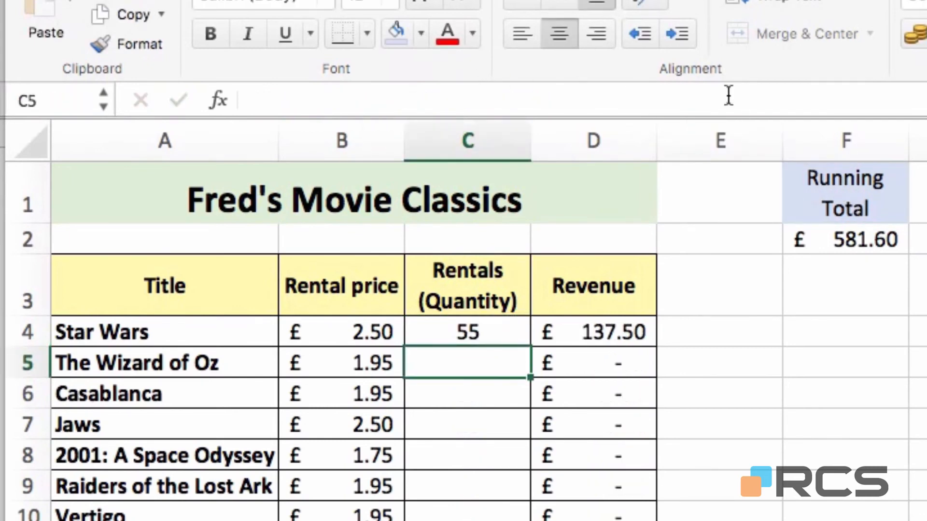
- Delete the Star Wars rentals formula from Summary cell C4
left_click(475, 332)
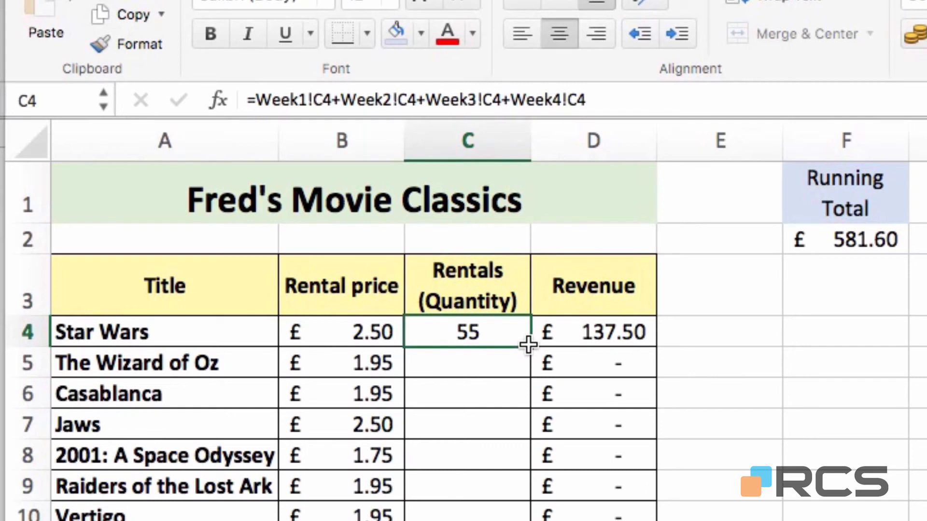
key("Delete")
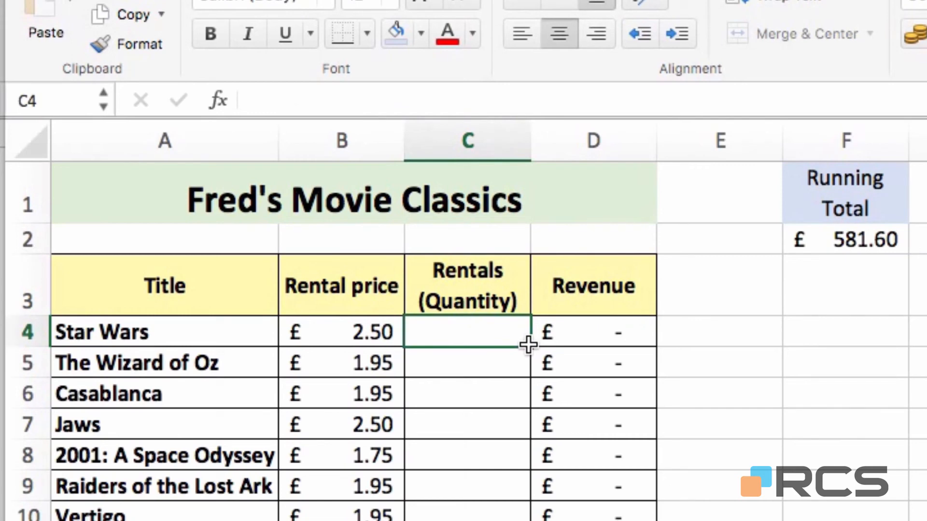
- Enter the 3D formula =SUM(Week1:Week4!C4) for the Star Wars rentals quantity in Summary cell C4
type("=")
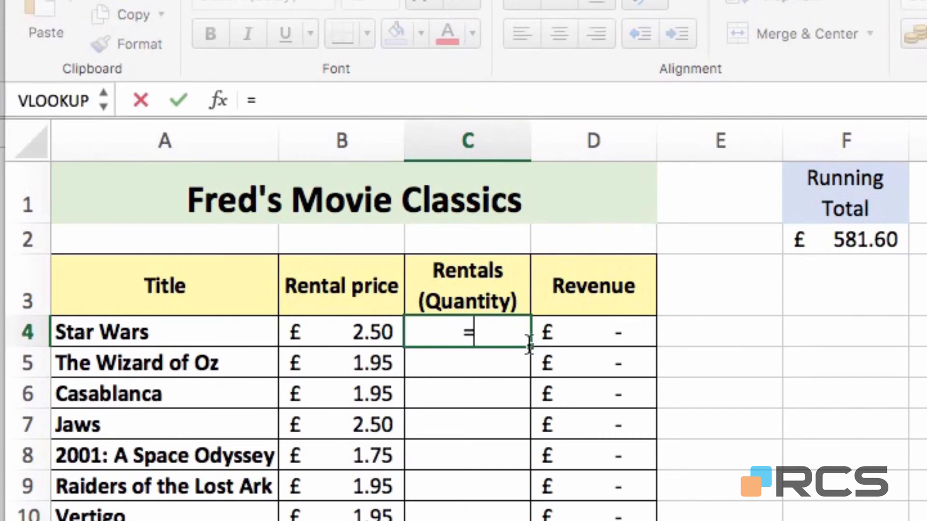
type("sum")
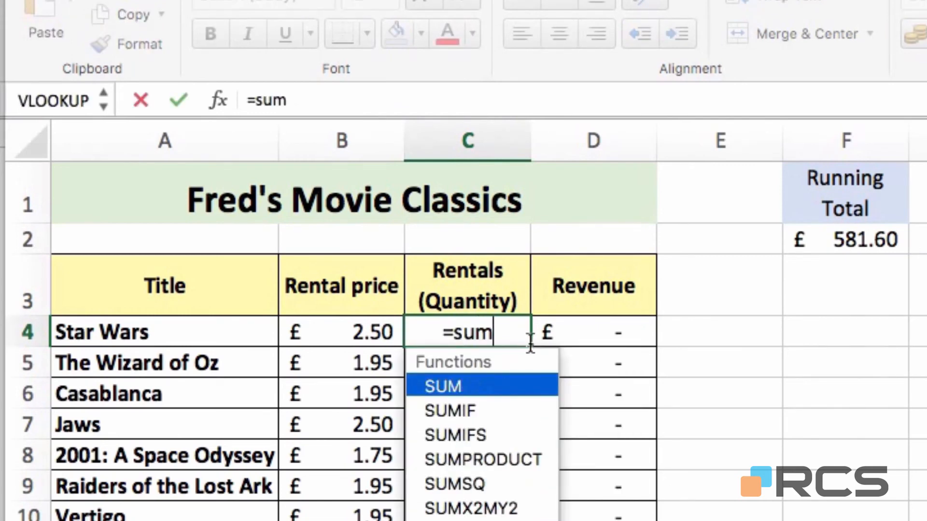
type("(")
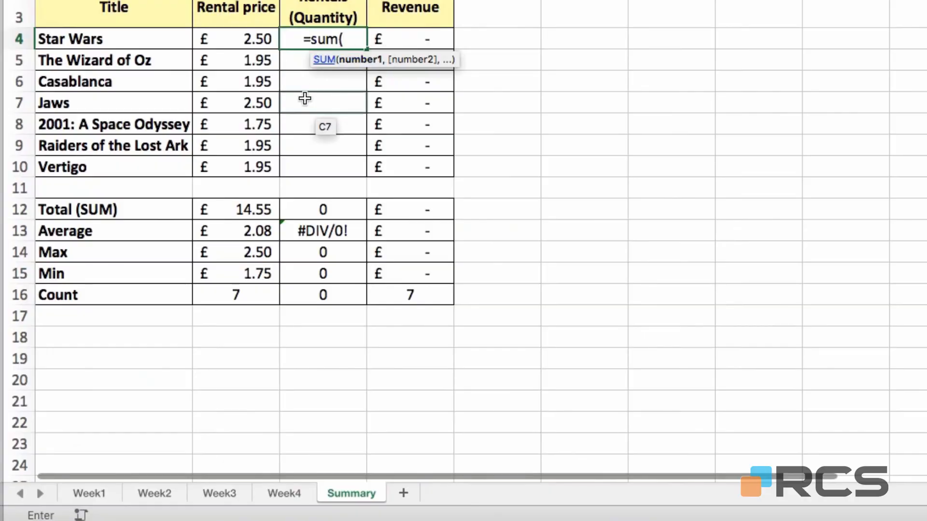
left_click(88, 495)
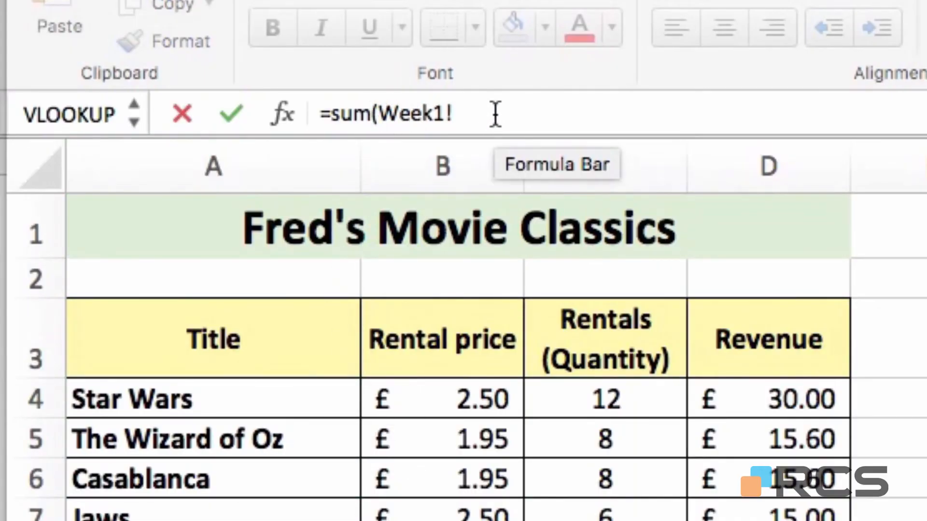
left_click(526, 113)
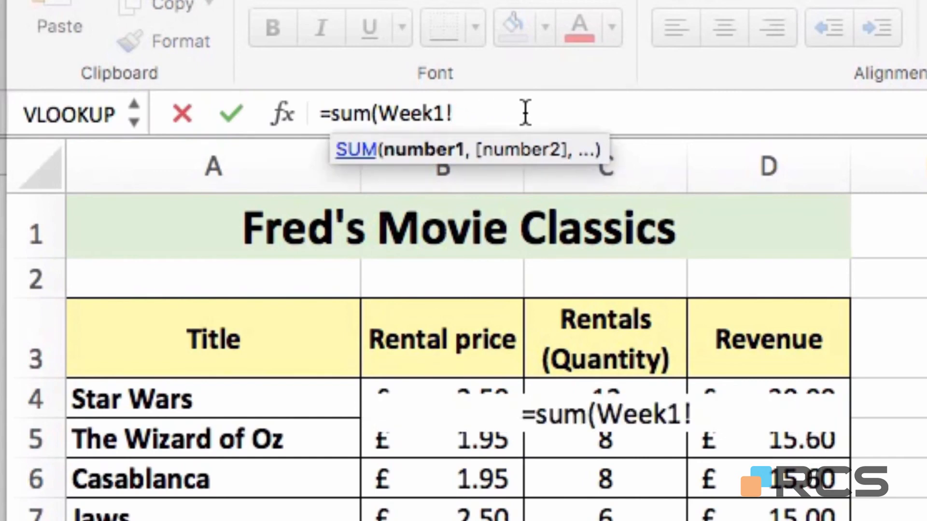
key("BackSpace")
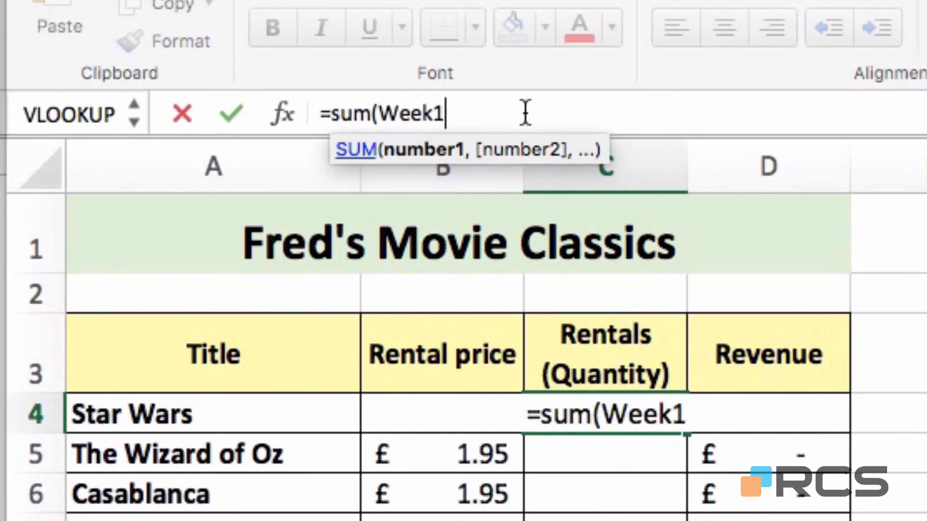
type(":")
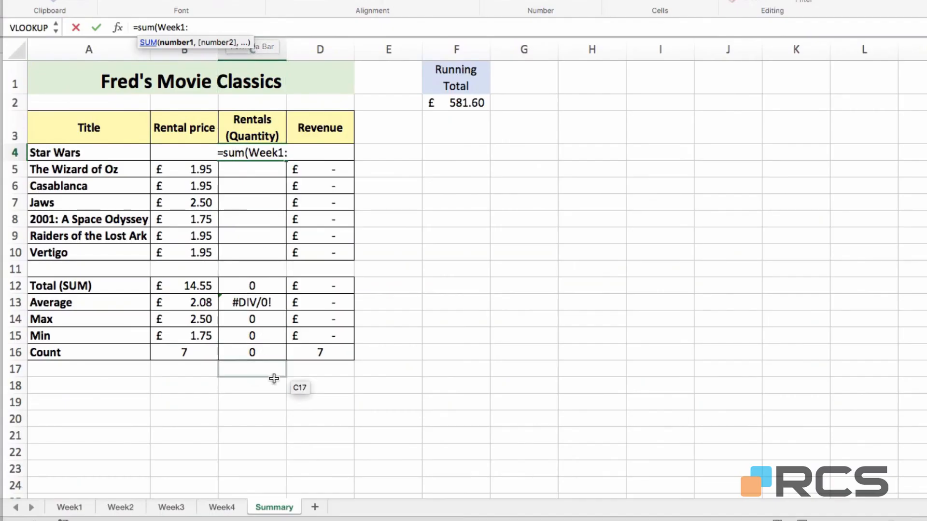
left_click(228, 510)
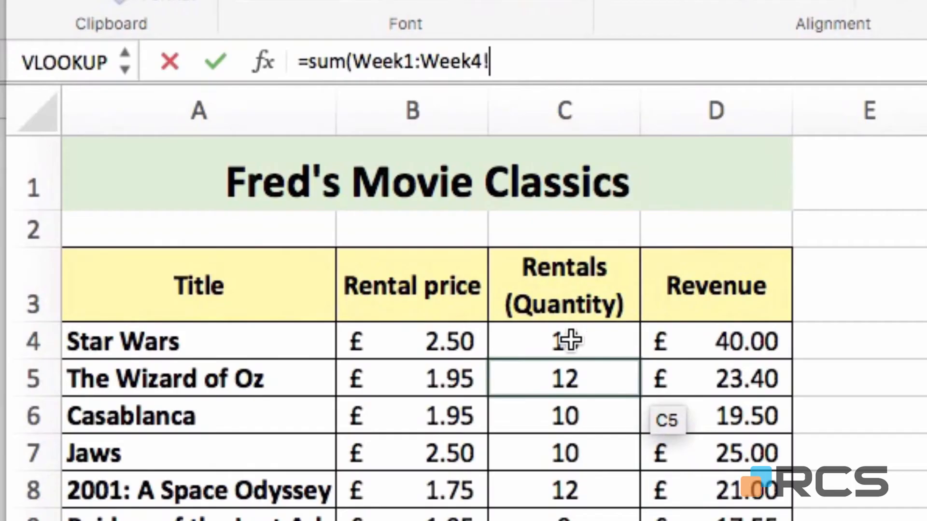
left_click(560, 342)
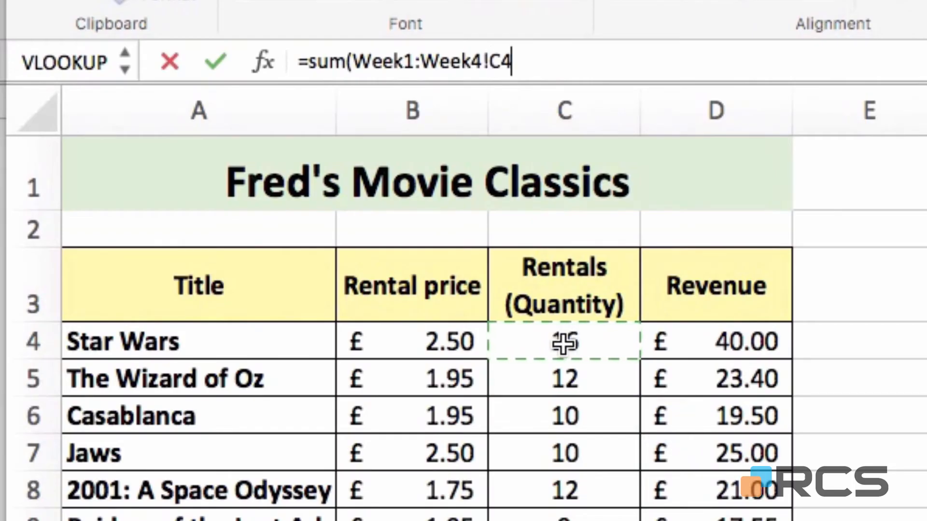
type(")")
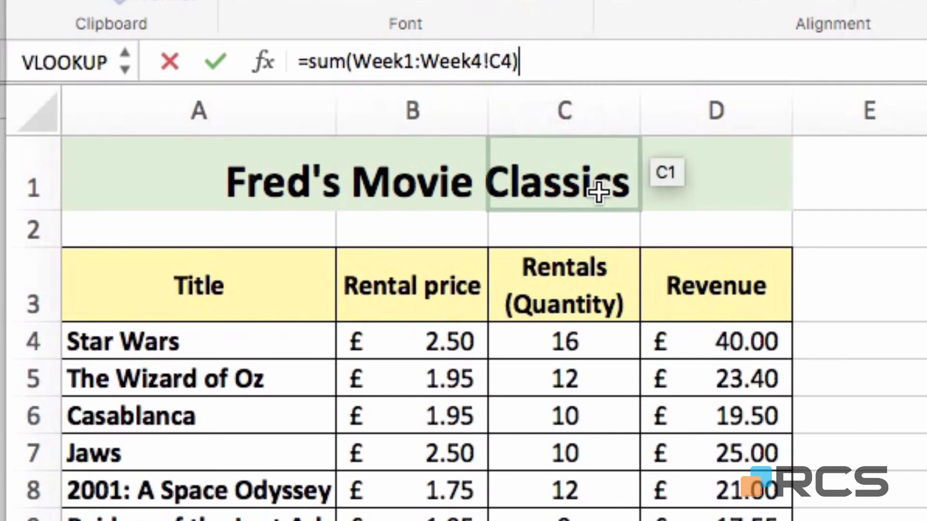
key("Return")
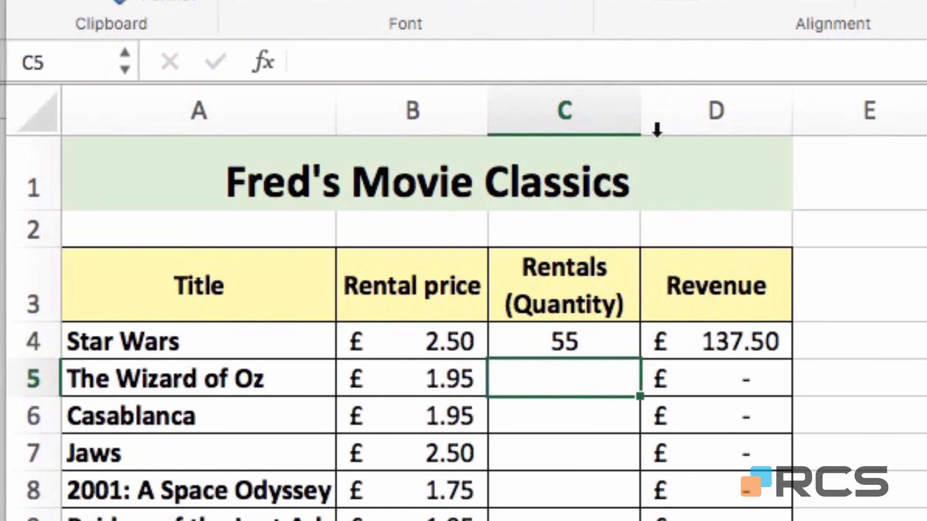
left_click(531, 344)
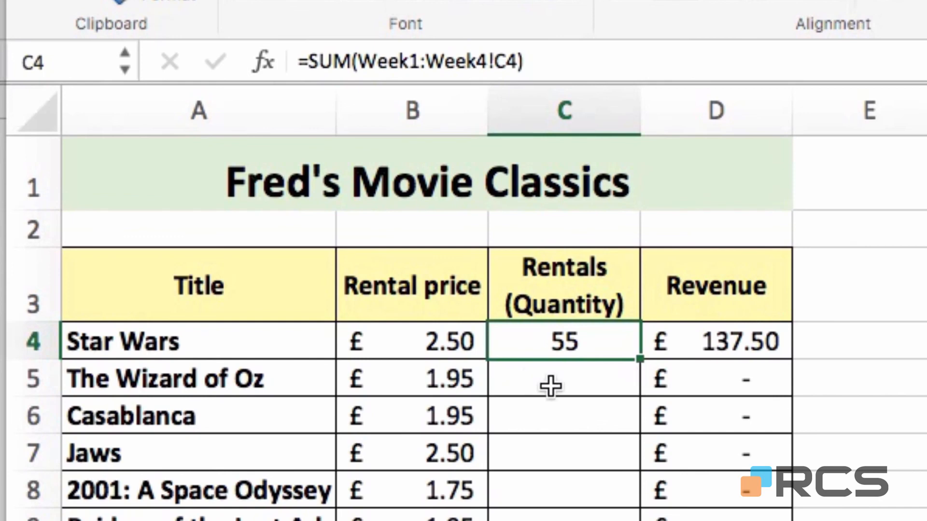
- Enter the 3D formula =SUM(Week1:Week4!C5) for The Wizard of Oz rentals quantity in Summary cell C5
left_click(589, 385)
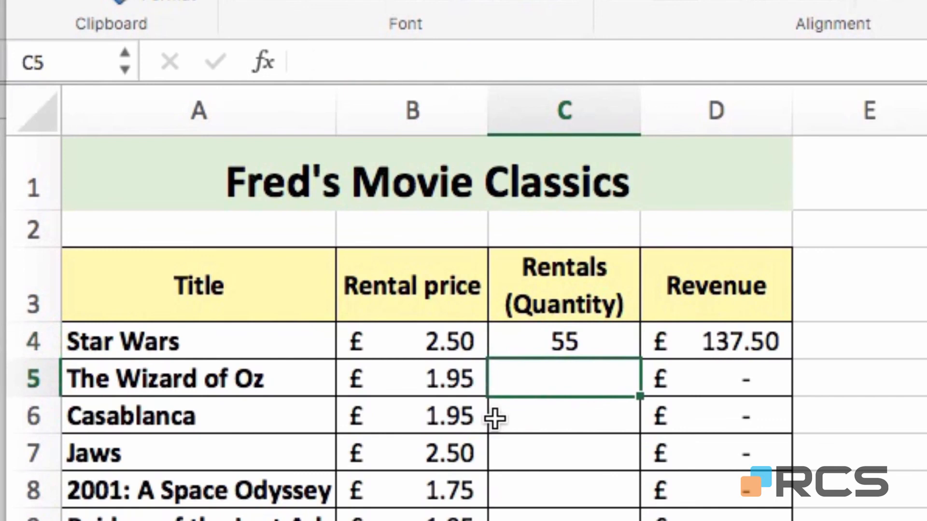
type("=s")
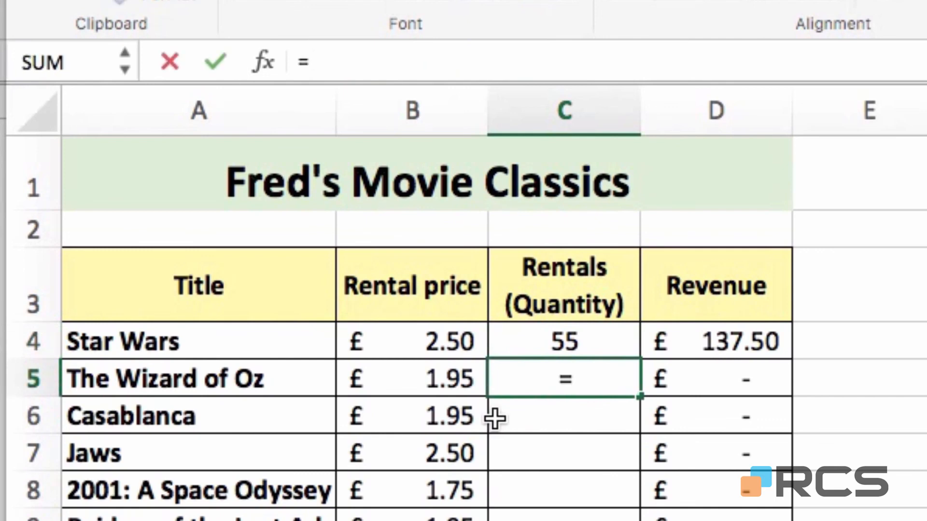
type("um(")
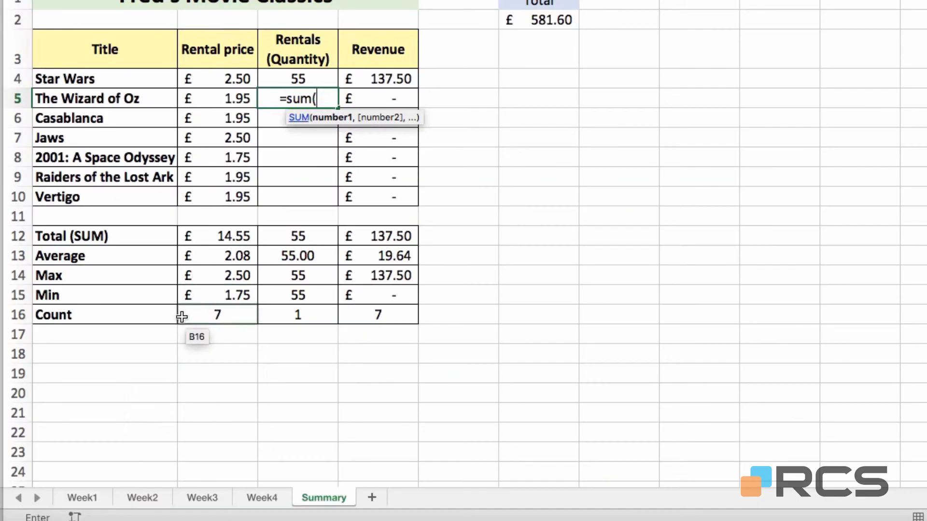
left_click(68, 502)
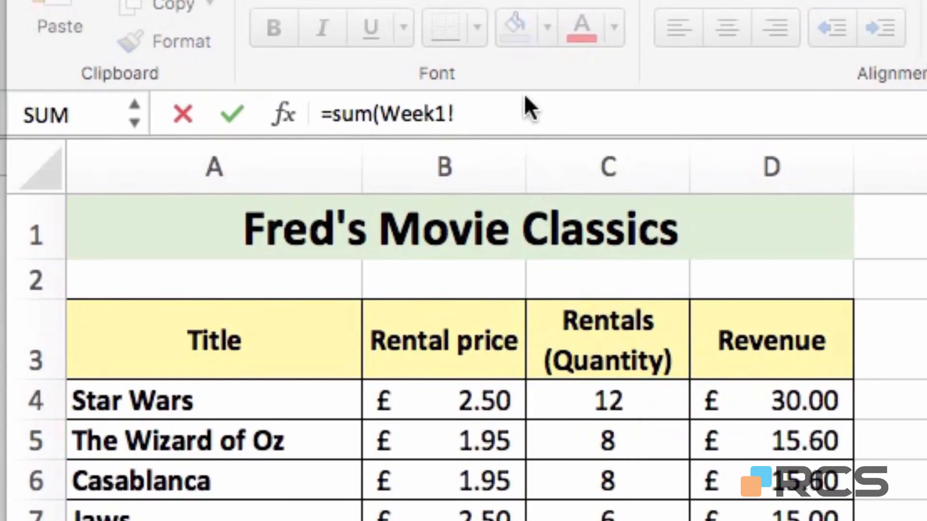
left_click(524, 110)
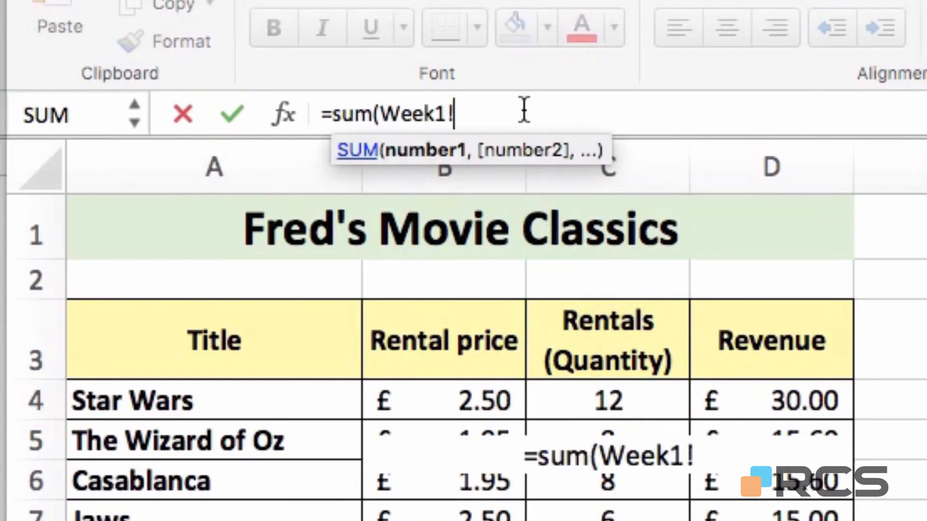
key("BackSpace")
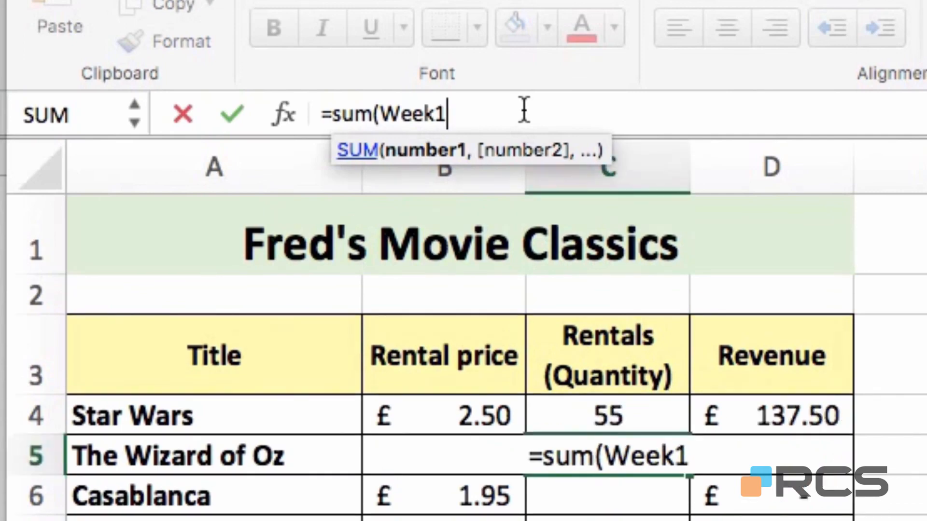
type(":")
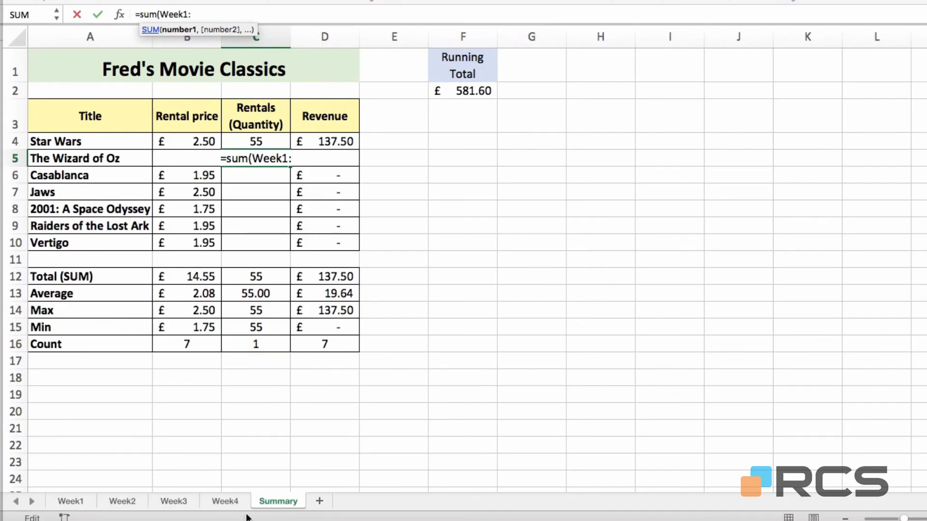
left_click(231, 502)
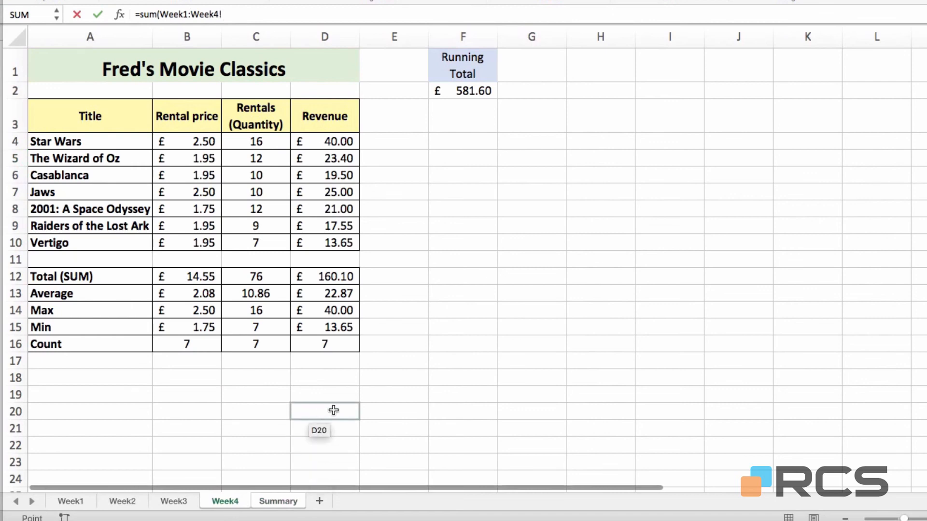
left_click(251, 155)
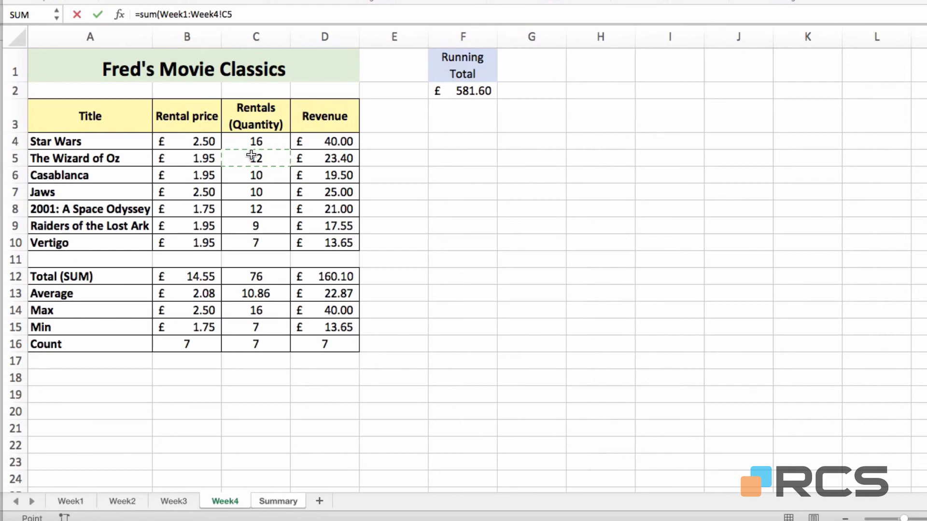
type(")")
key("Return")
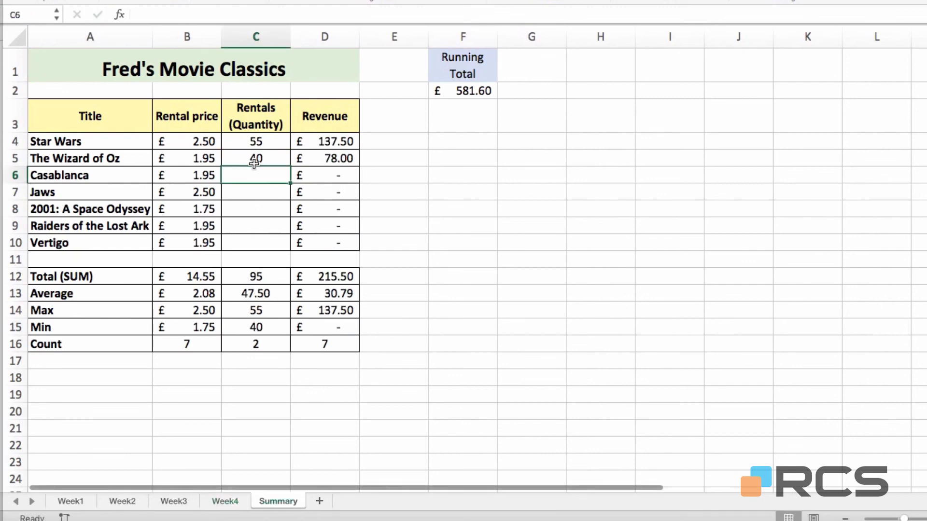
- Fill the rentals formula from Summary cell C5 down through C10 for the remaining movies
left_click(265, 158)
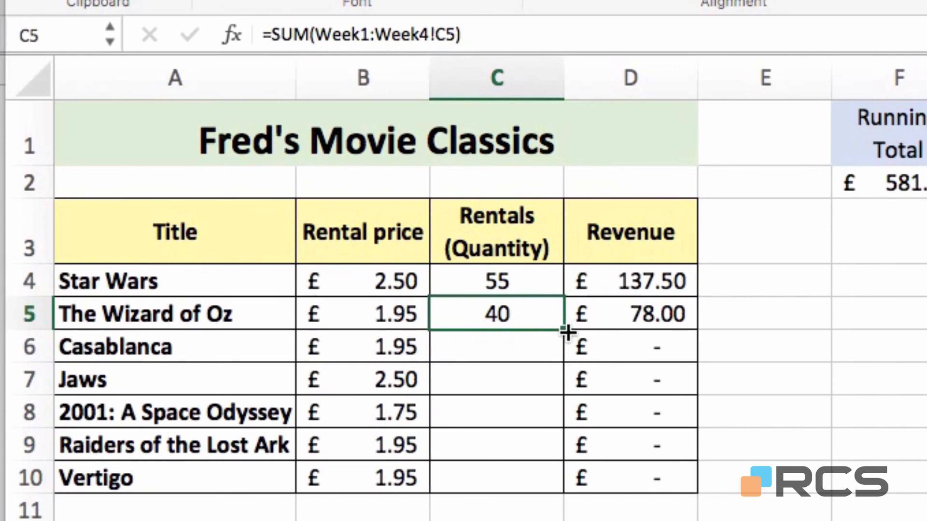
left_click_drag(564, 332, 590, 488)
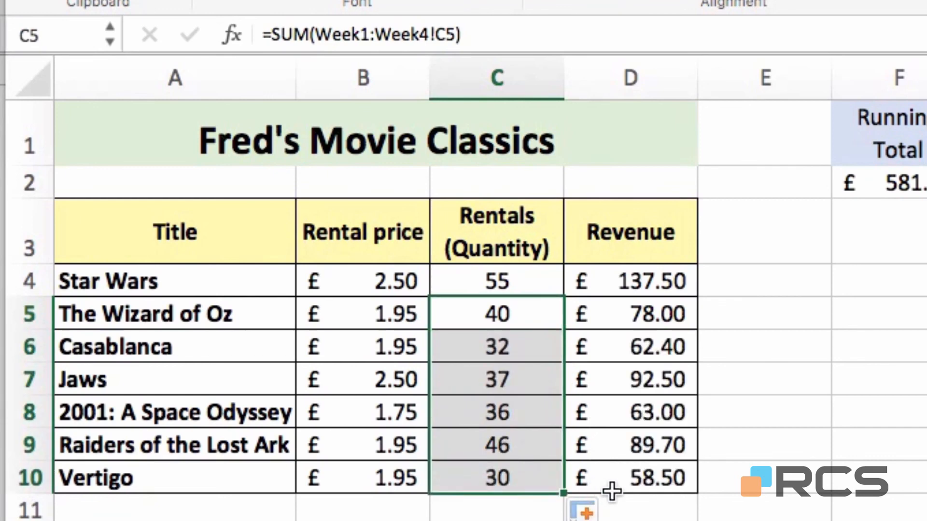